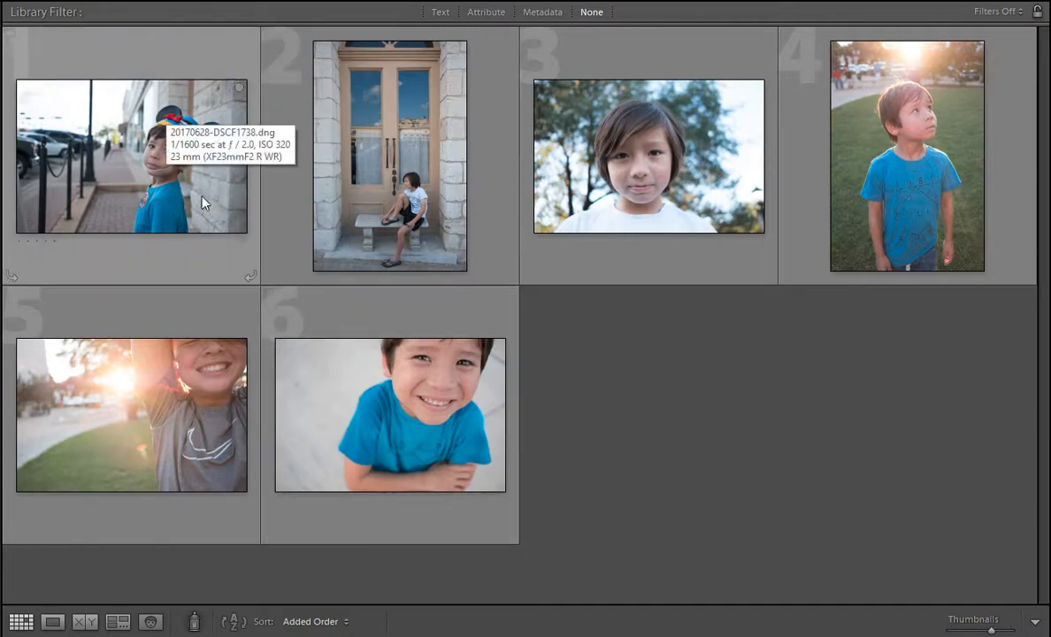
# Open the photo of the boy in the mouse-ear hat for developing and apply several presets for a contrastier, warmer look.
pyautogui.click(147, 196)
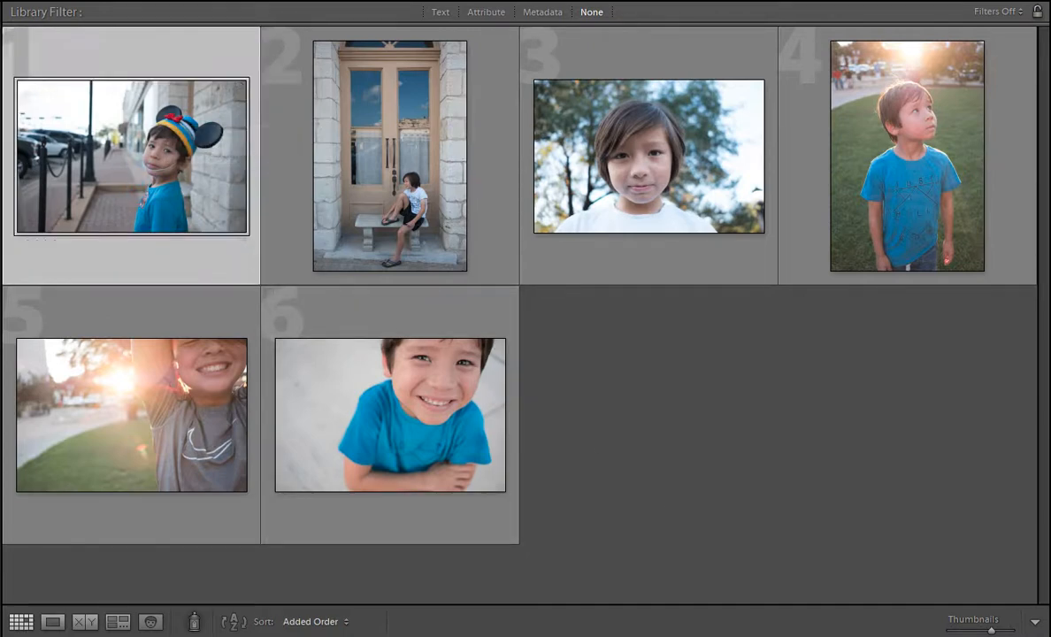
pyautogui.press('d')
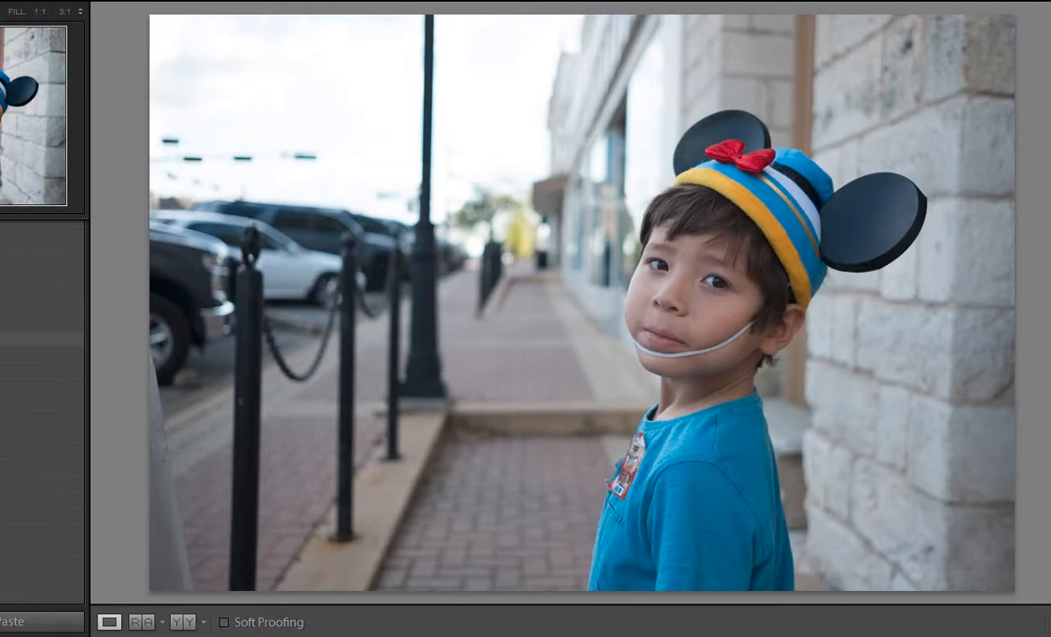
pyautogui.click(41, 338)
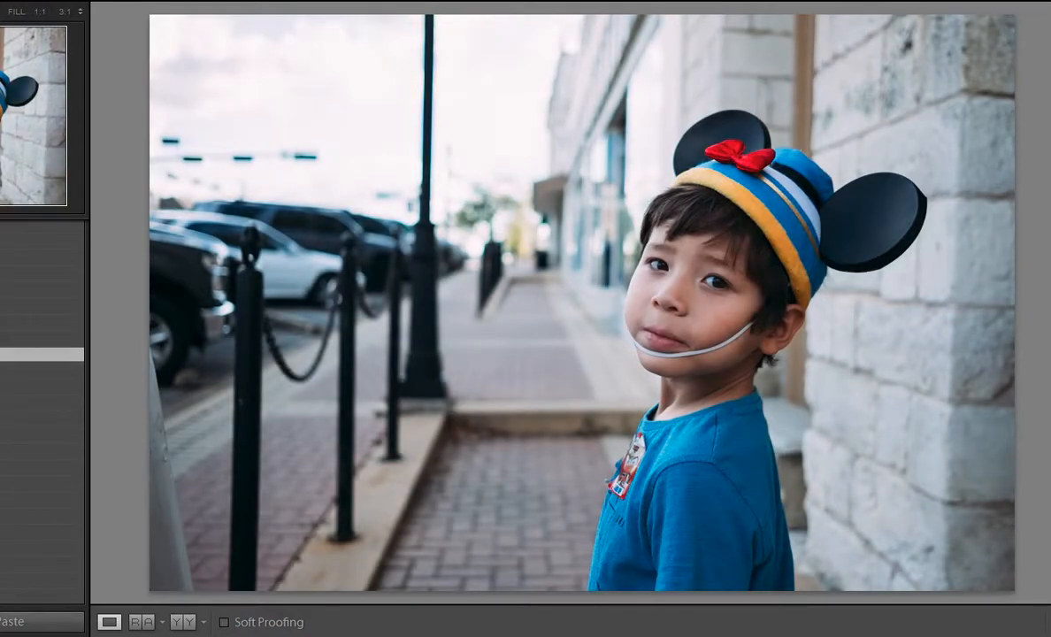
pyautogui.click(42, 354)
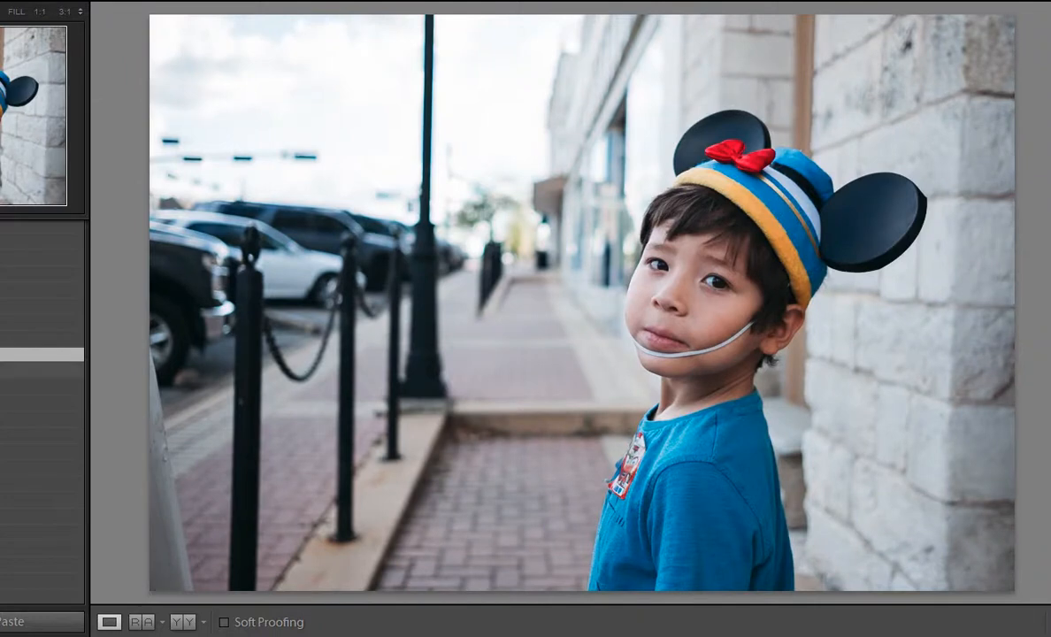
pyautogui.click(42, 387)
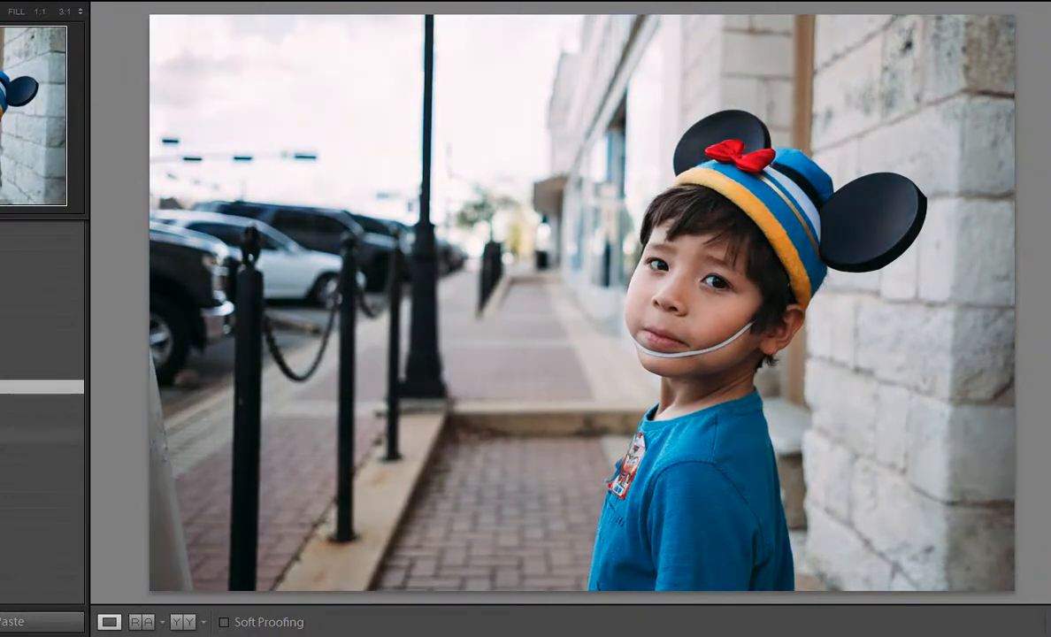
pyautogui.click(42, 402)
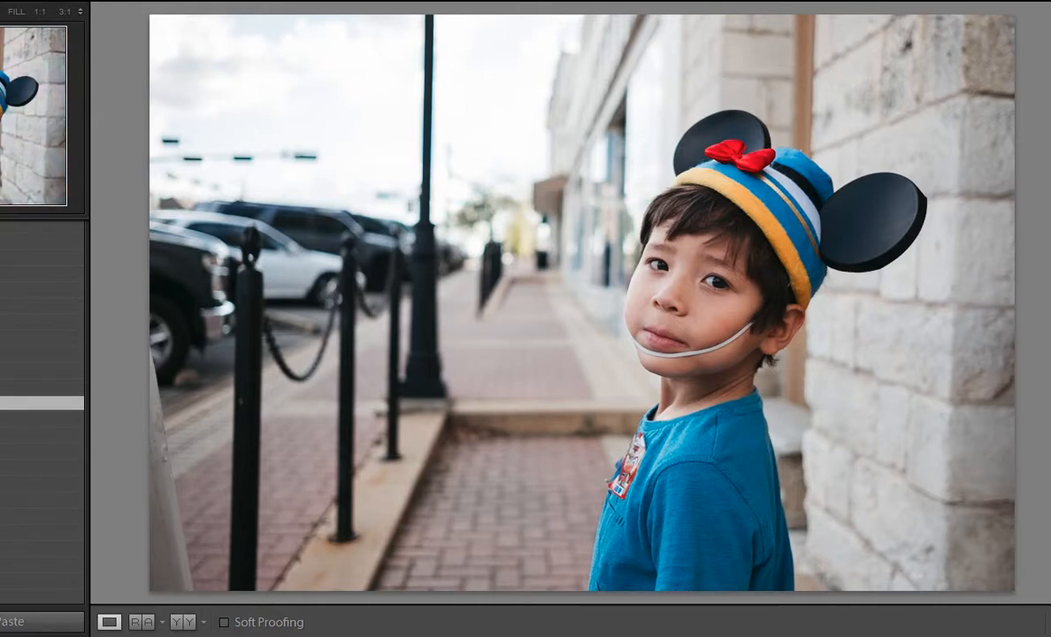
pyautogui.scroll(-1, 39, 460)
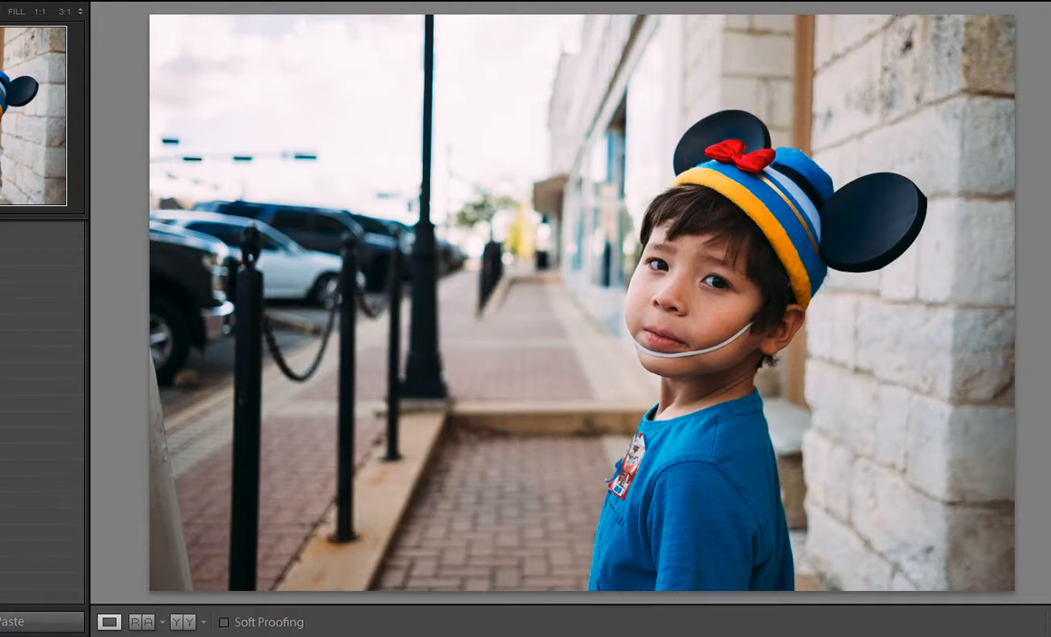
# Crop the photo tighter around the boy, trimming mainly the sky and the parked-cars side.
pyautogui.press('r')
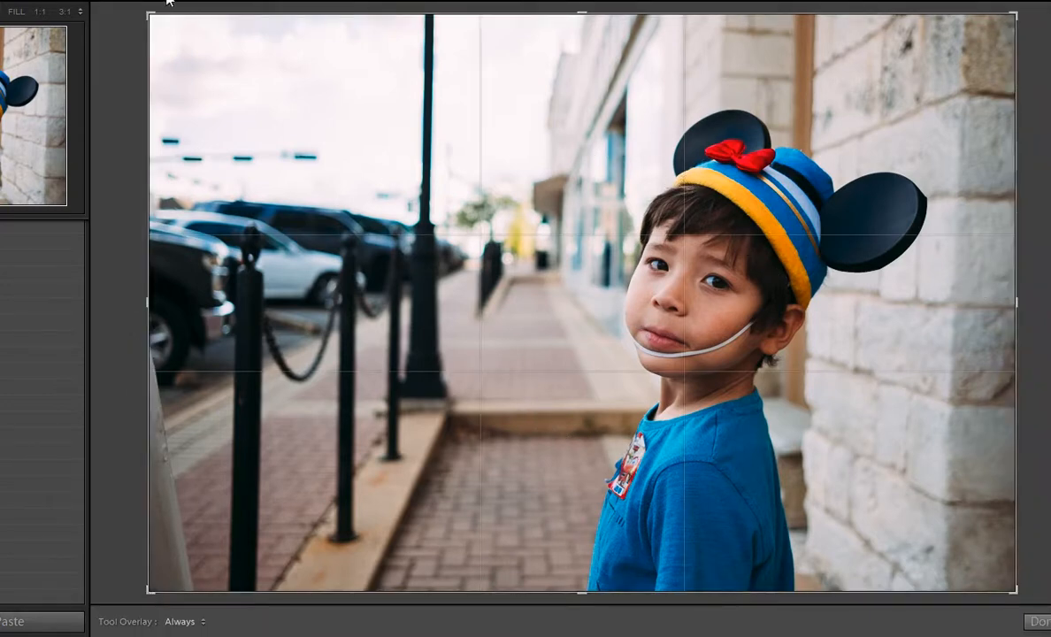
pyautogui.moveTo(150, 16); pyautogui.dragTo(166, 49)
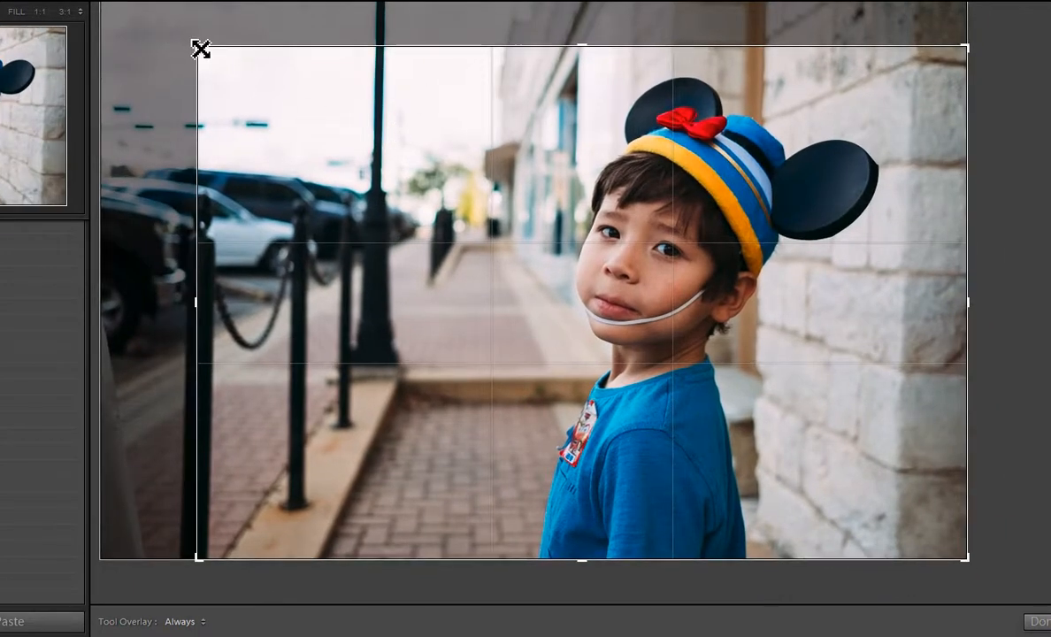
pyautogui.moveTo(199, 47); pyautogui.dragTo(201, 51)
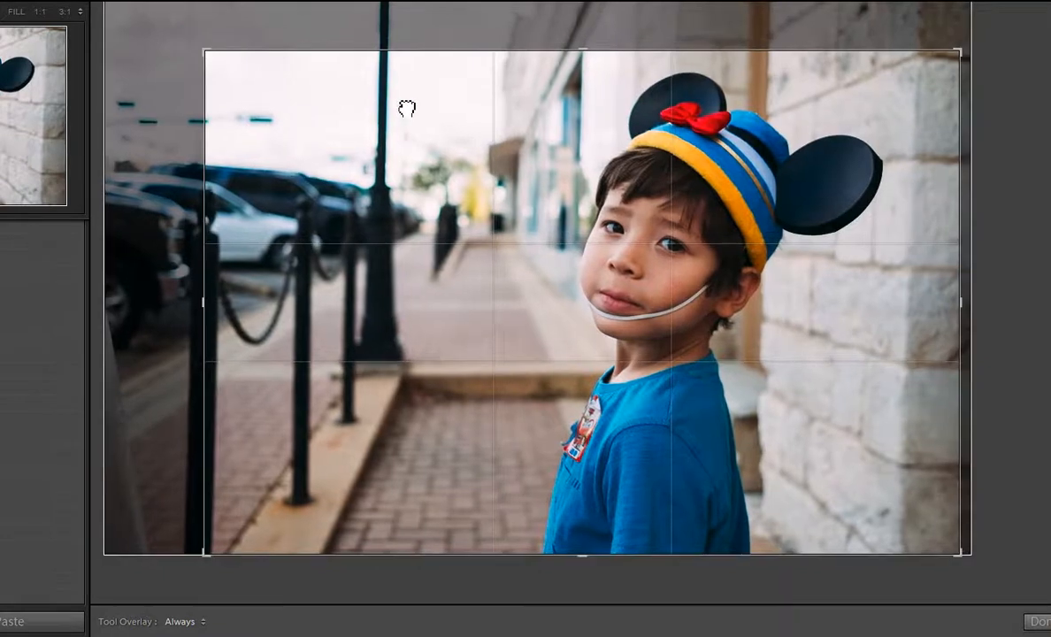
pyautogui.click(1040, 621)
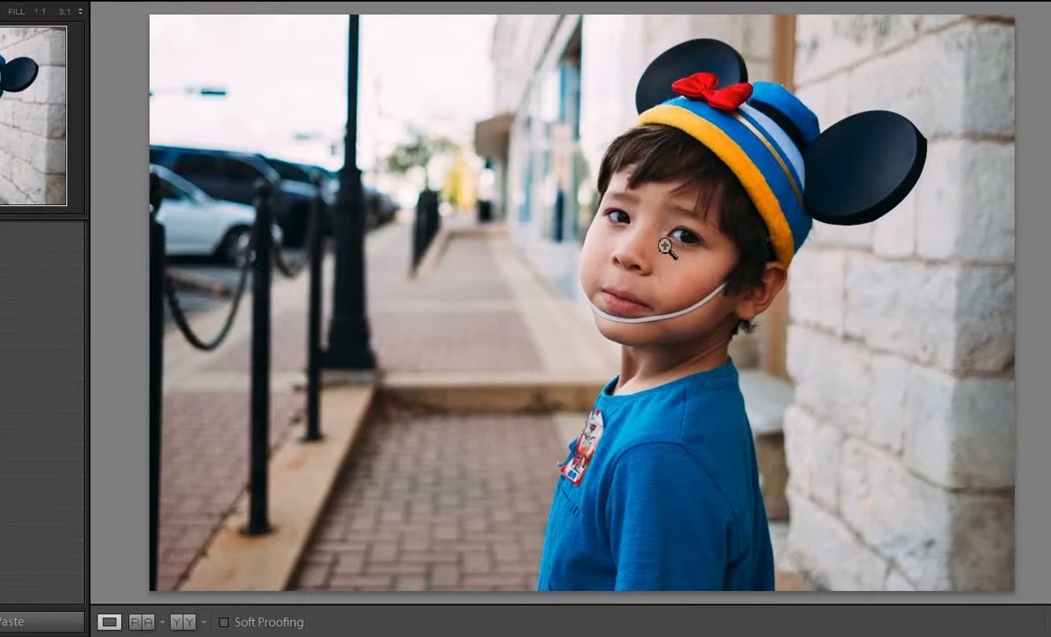
# Brush a local adjustment over both of the boy's eyes at 1:1 zoom to neutralise the blue cast in them.
pyautogui.press('k')
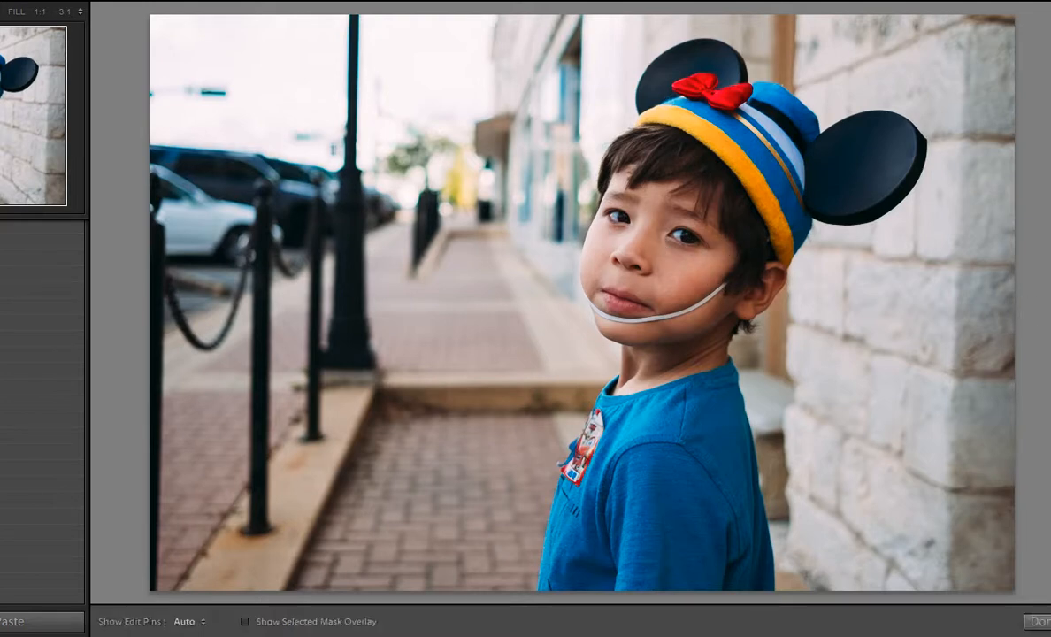
pyautogui.click(1049, 244)
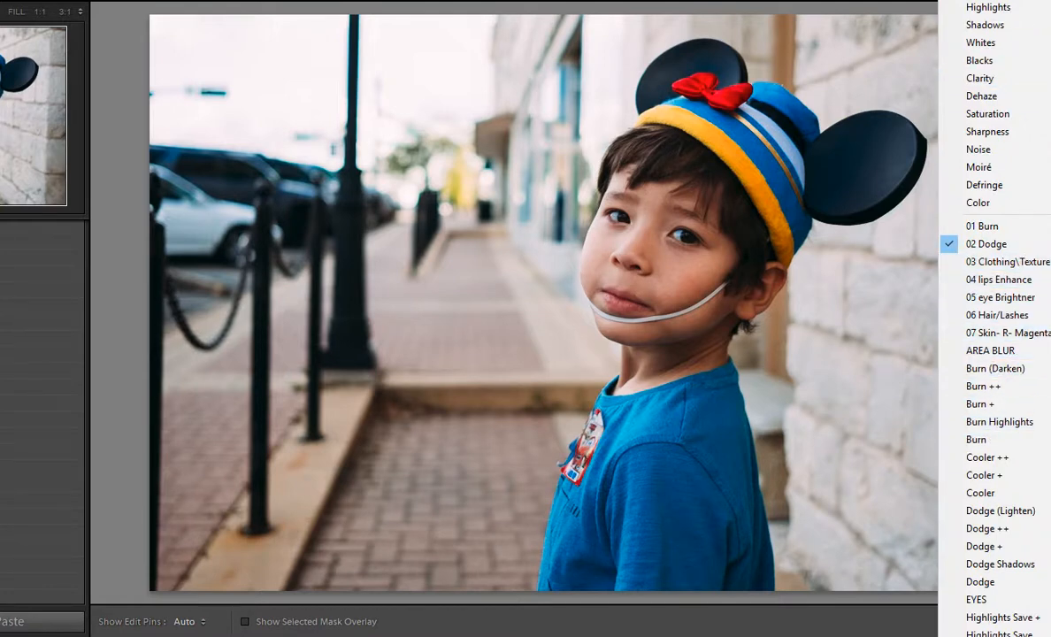
pyautogui.click(879, 131)
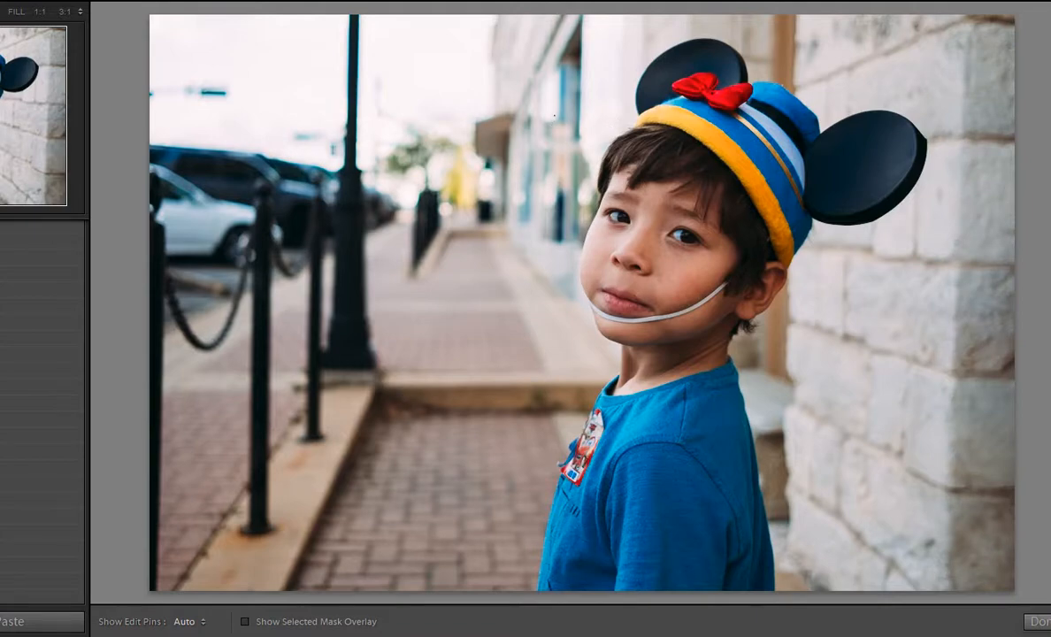
pyautogui.click(671, 236)
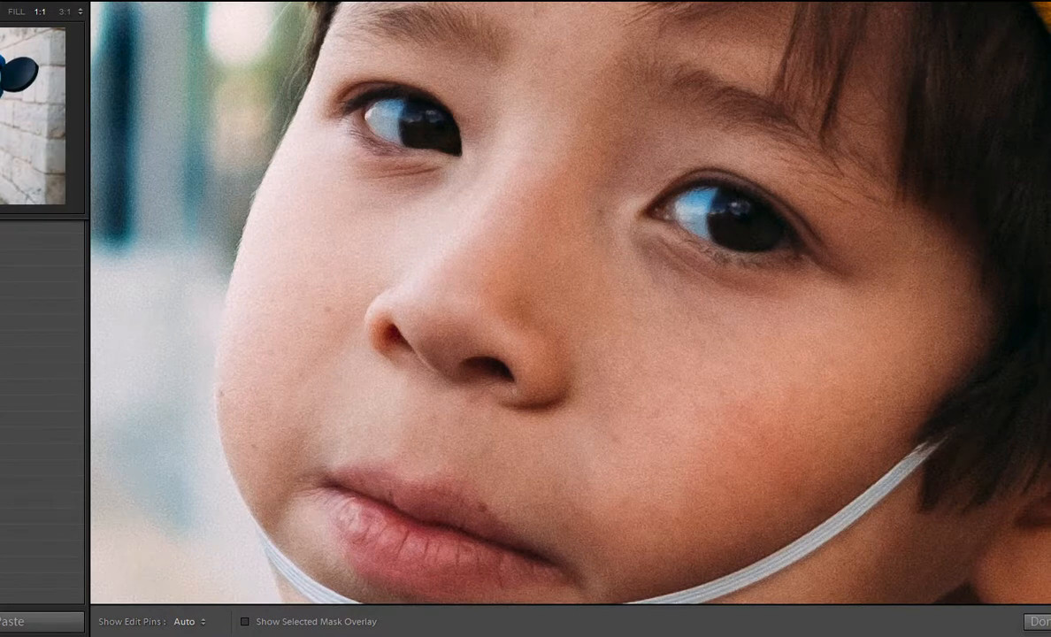
pyautogui.press('h')
pyautogui.press('h')
pyautogui.press('h')
pyautogui.press('h')
pyautogui.press('h')
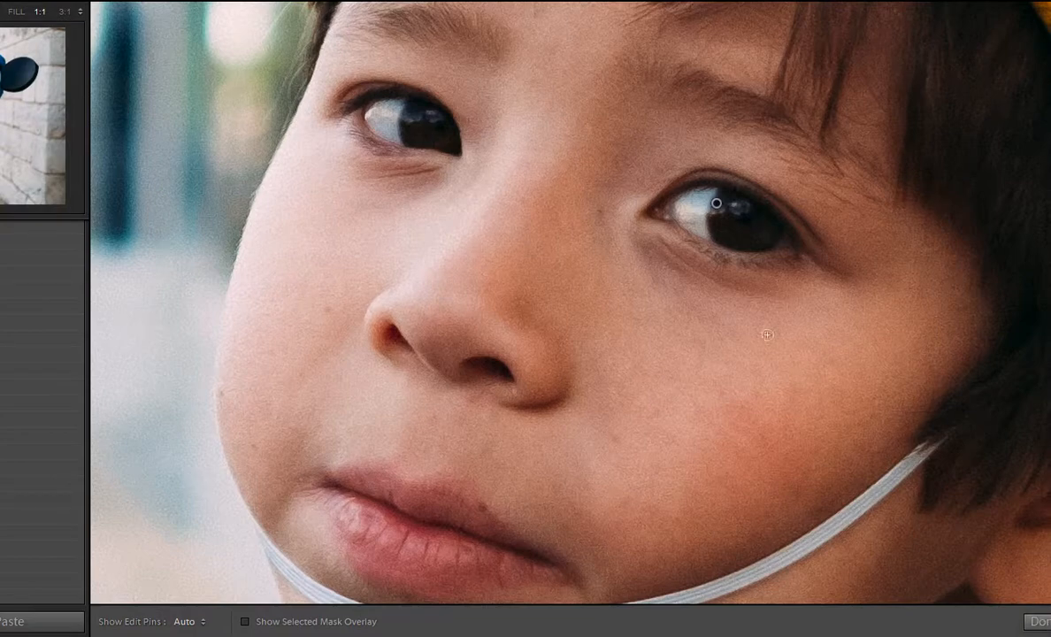
pyautogui.press('z')
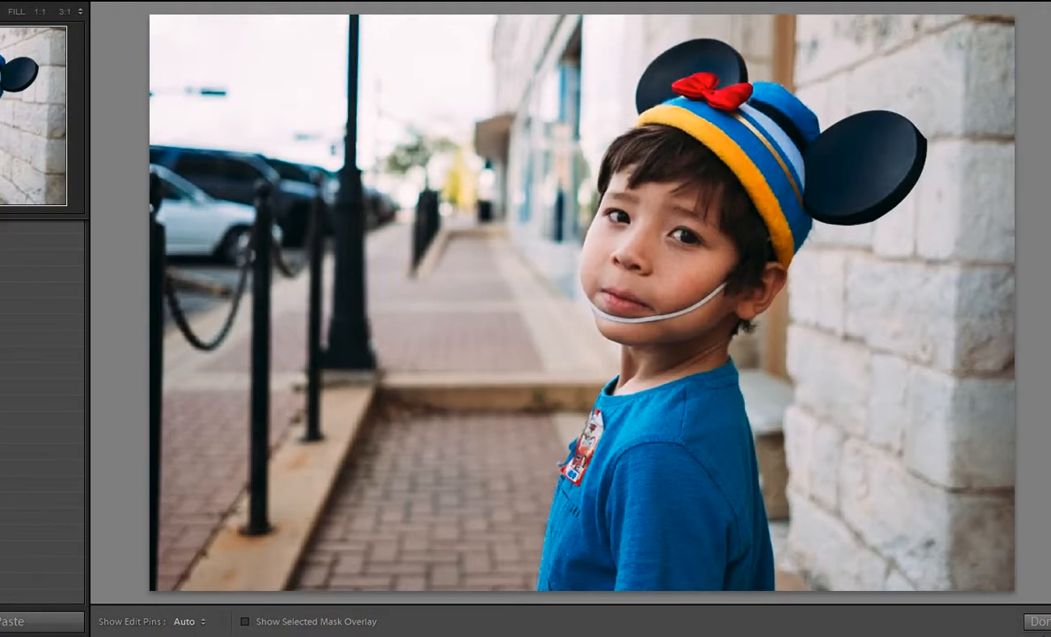
pyautogui.press('k')
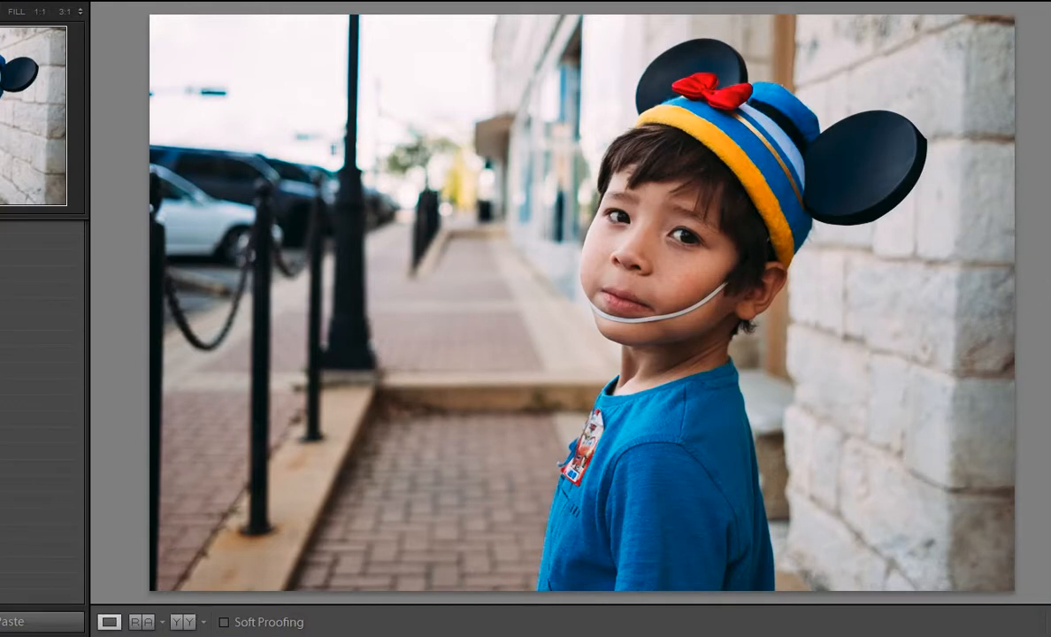
# Add a brightening brush adjustment over the iris of the boy's eye nearer the stone wall.
pyautogui.press('k')
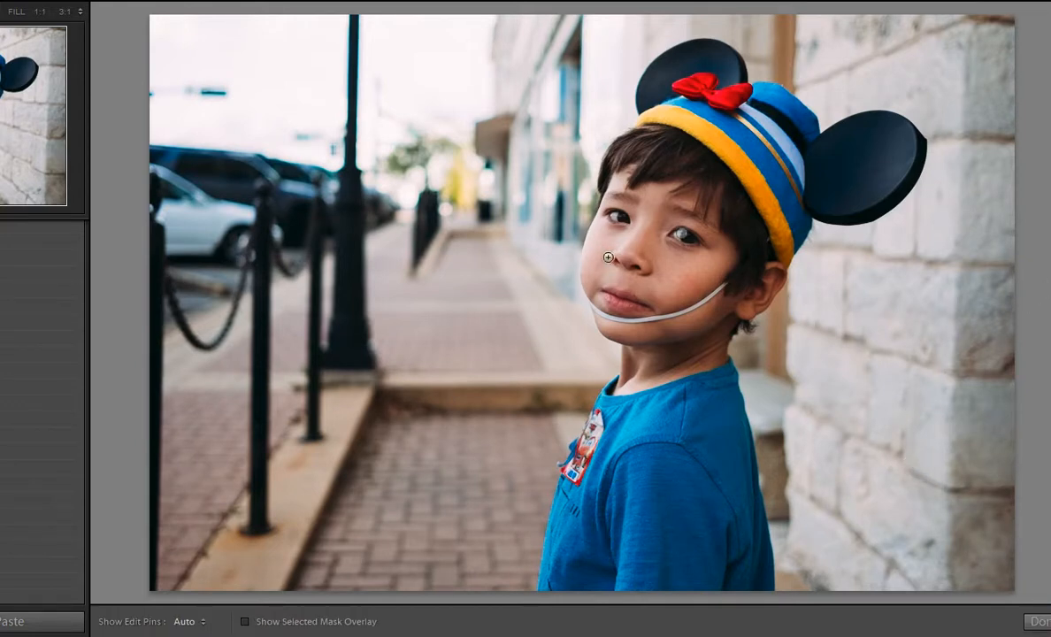
pyautogui.click(681, 233)
pyautogui.click(1017, 297)
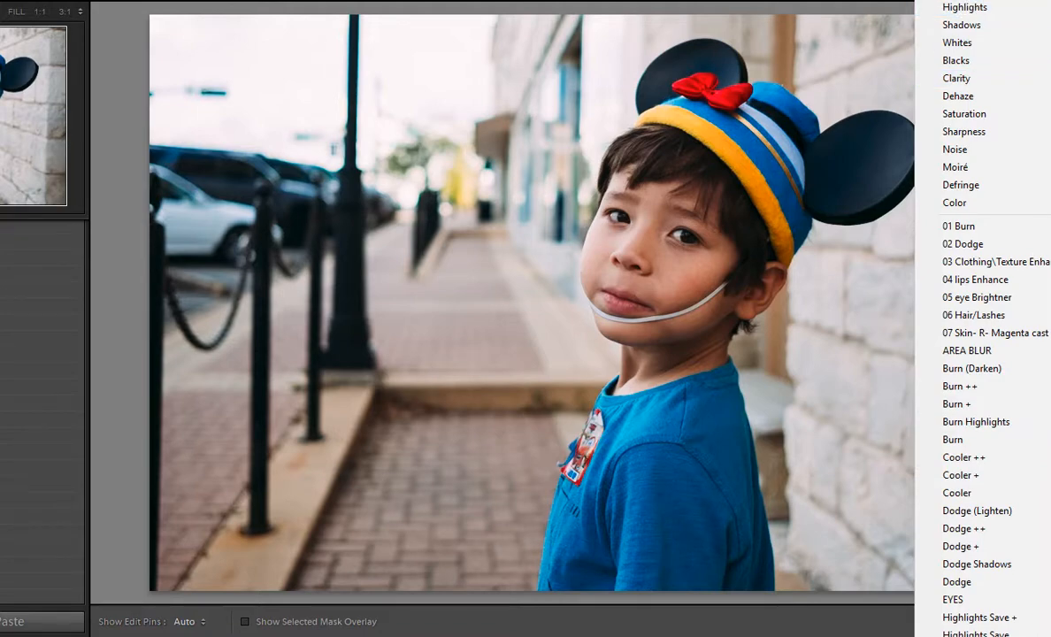
pyautogui.press('Escape')
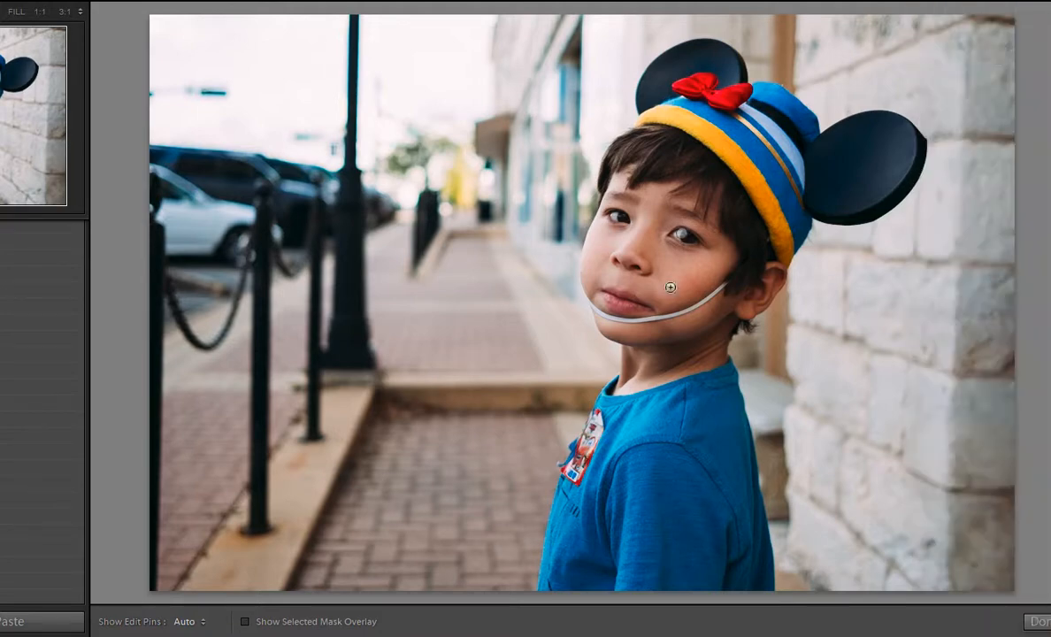
pyautogui.press('z')
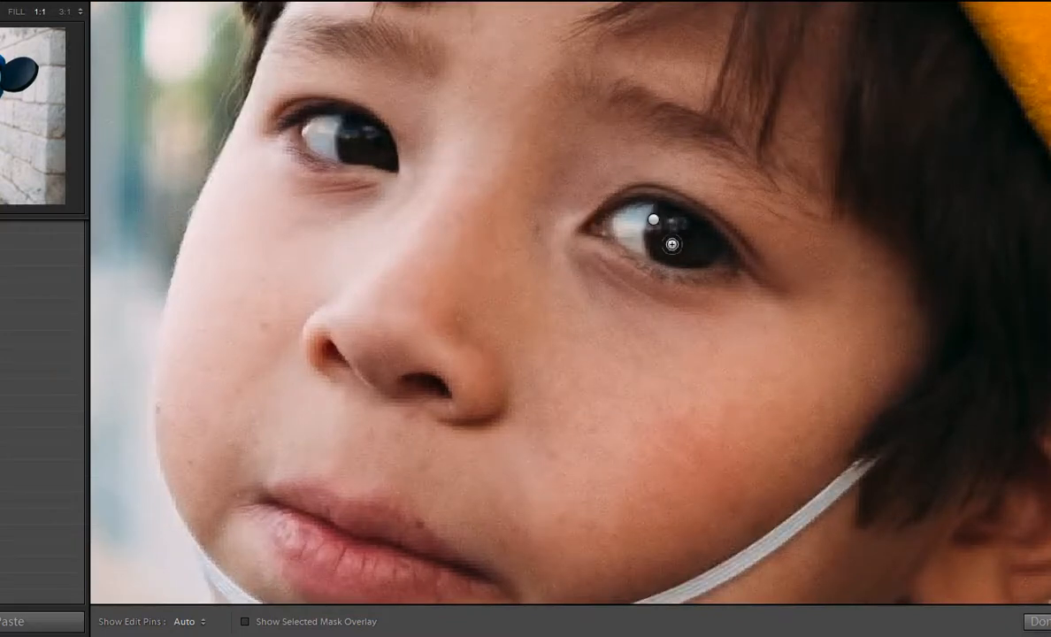
pyautogui.press('h')
pyautogui.press('h')
pyautogui.press('h')
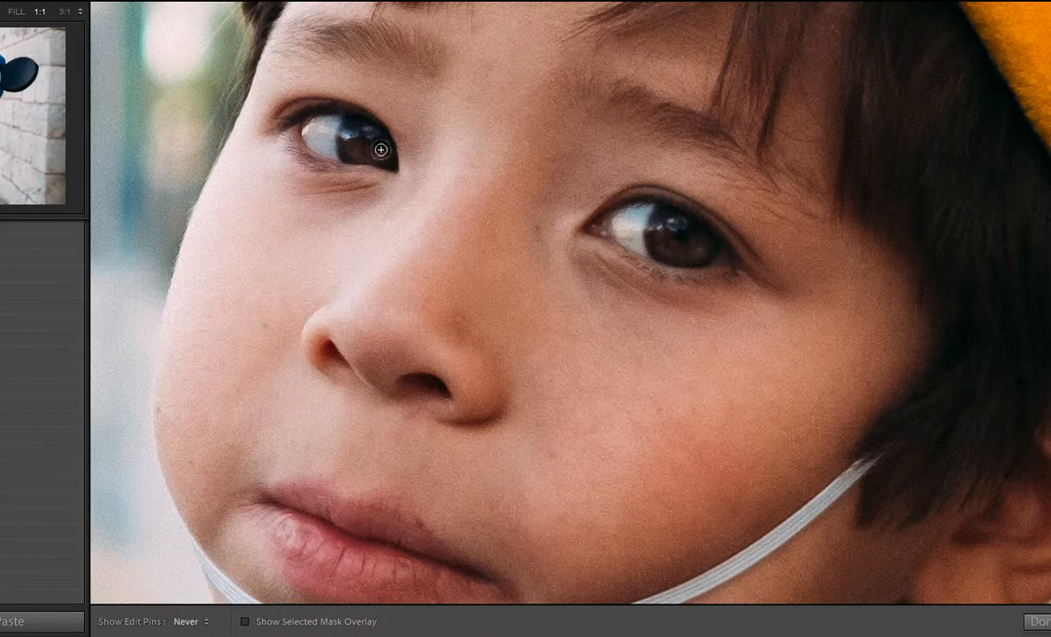
# Undo the last brush stroke and repaint the brightening over the iris of the eye farther from the stone wall.
pyautogui.press('h')
pyautogui.hotkey('ctrl', 'z')
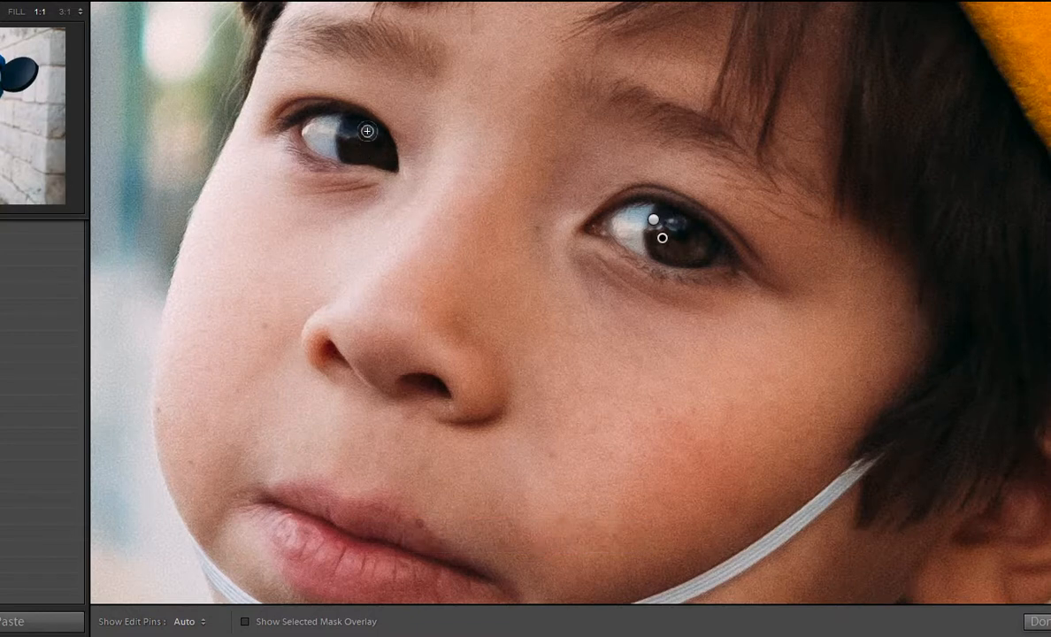
pyautogui.press('h')
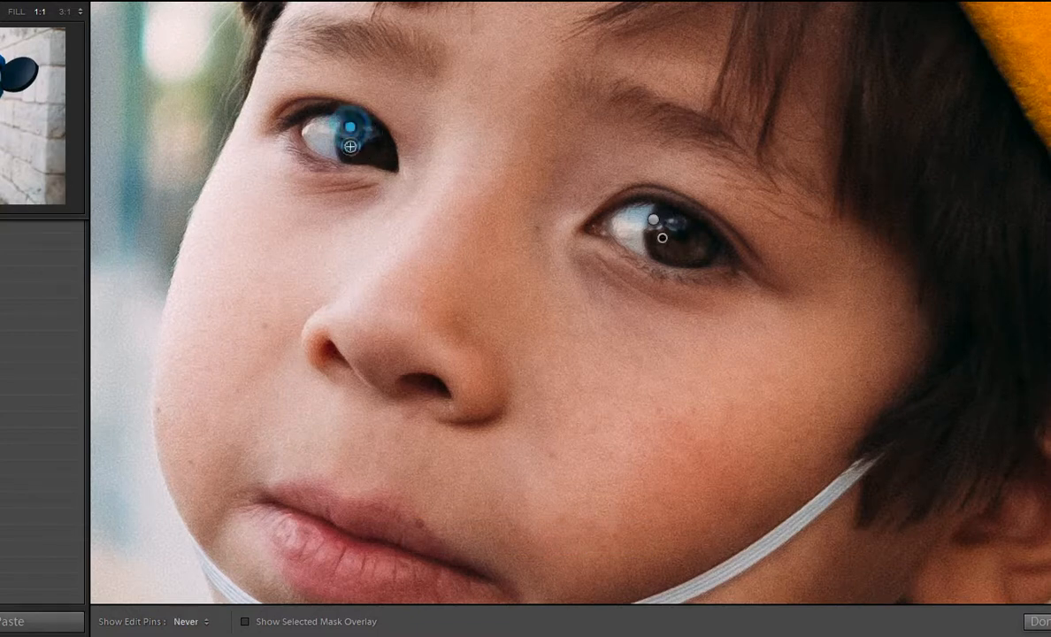
pyautogui.moveTo(357, 140)
pyautogui.mouseDown()
pyautogui.moveTo(343, 144)
pyautogui.moveTo(377, 161)
pyautogui.moveTo(321, 137)
pyautogui.moveTo(392, 159)
pyautogui.moveTo(362, 152)
pyautogui.mouseUp()
pyautogui.press('h')
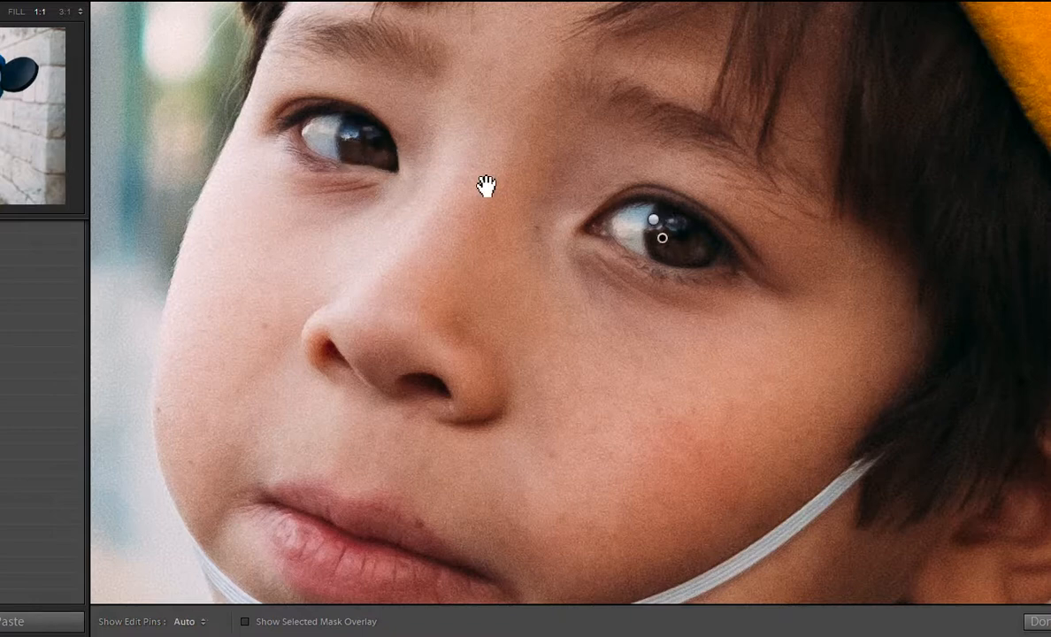
pyautogui.click(485, 183)
pyautogui.click(595, 304)
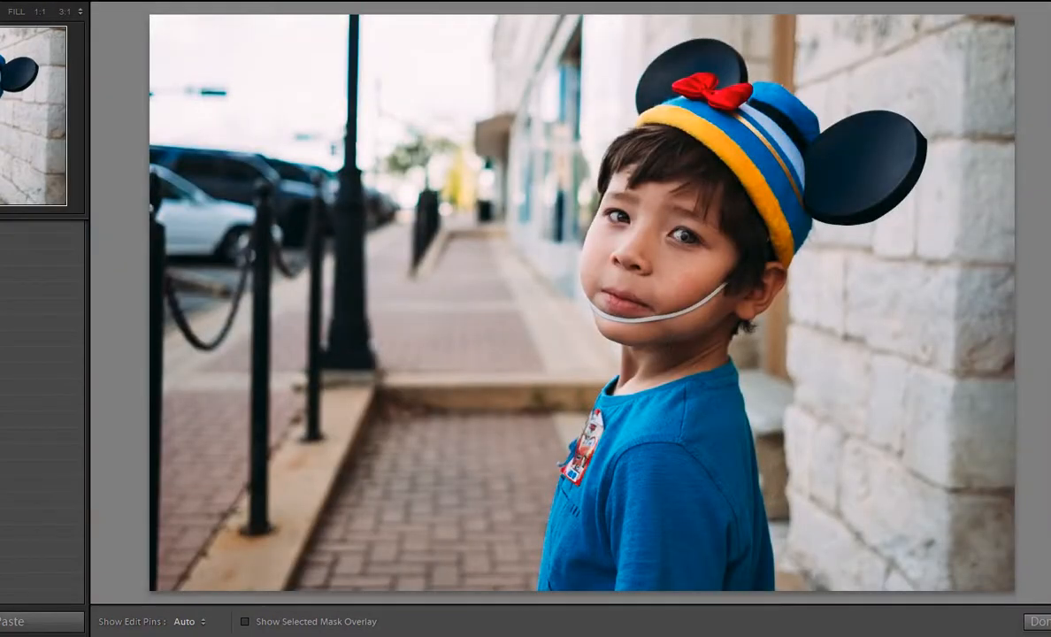
pyautogui.press('k')
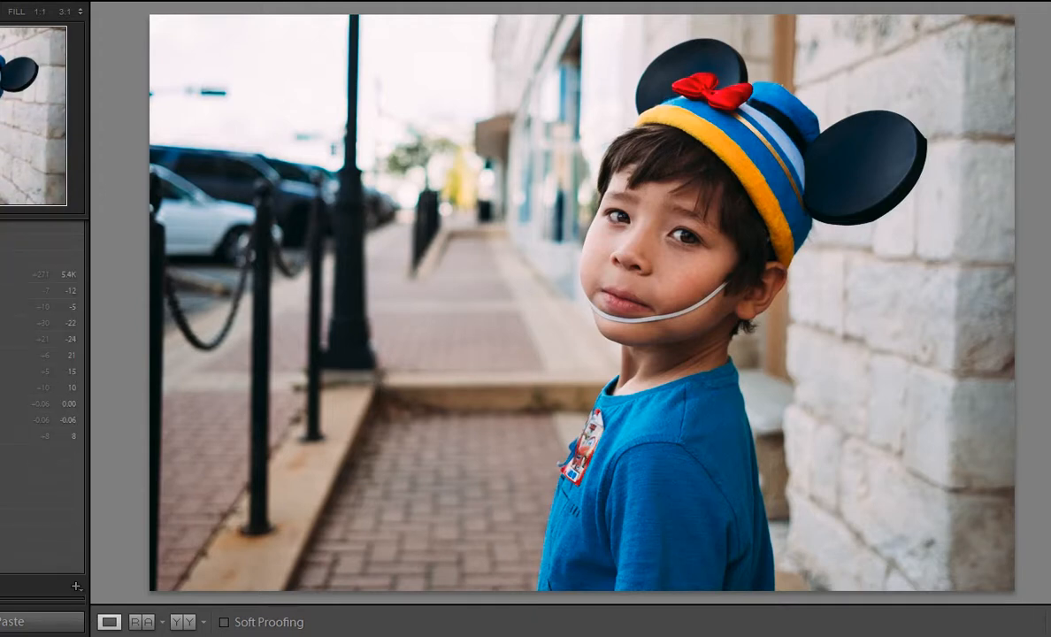
# Return to the photo grid and open the second photo, the boy on the bench by the doors, for developing.
pyautogui.scroll(4, 62, 530)
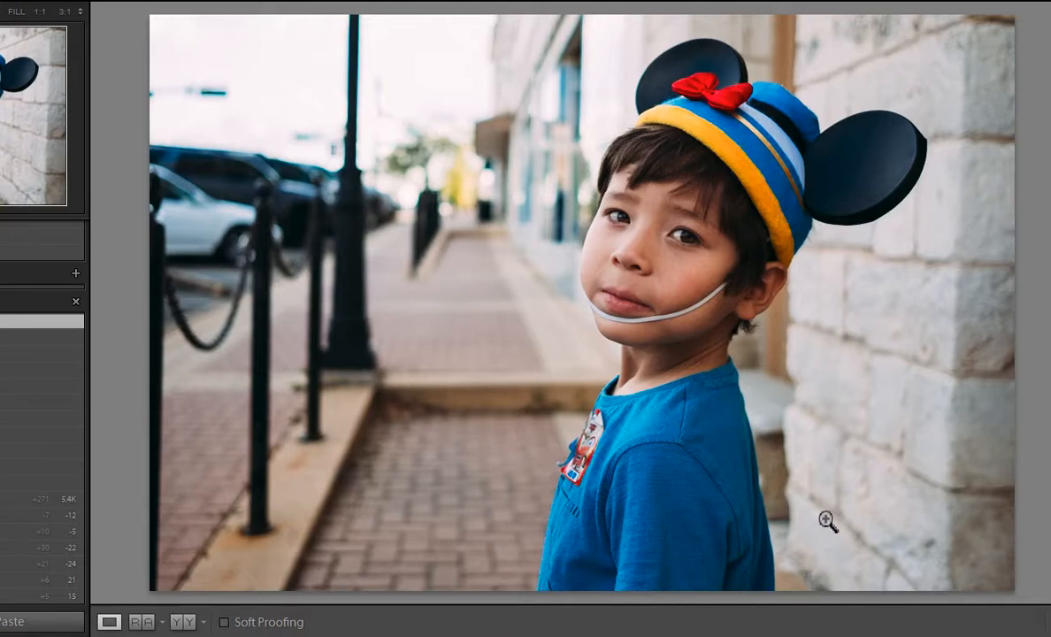
pyautogui.press('g')
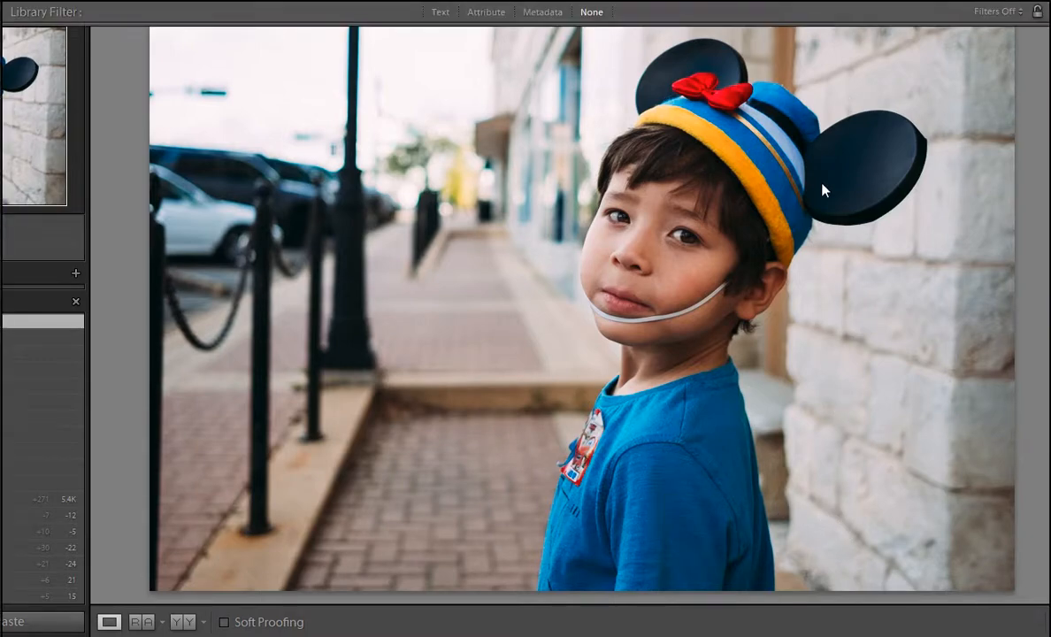
pyautogui.press('Right')
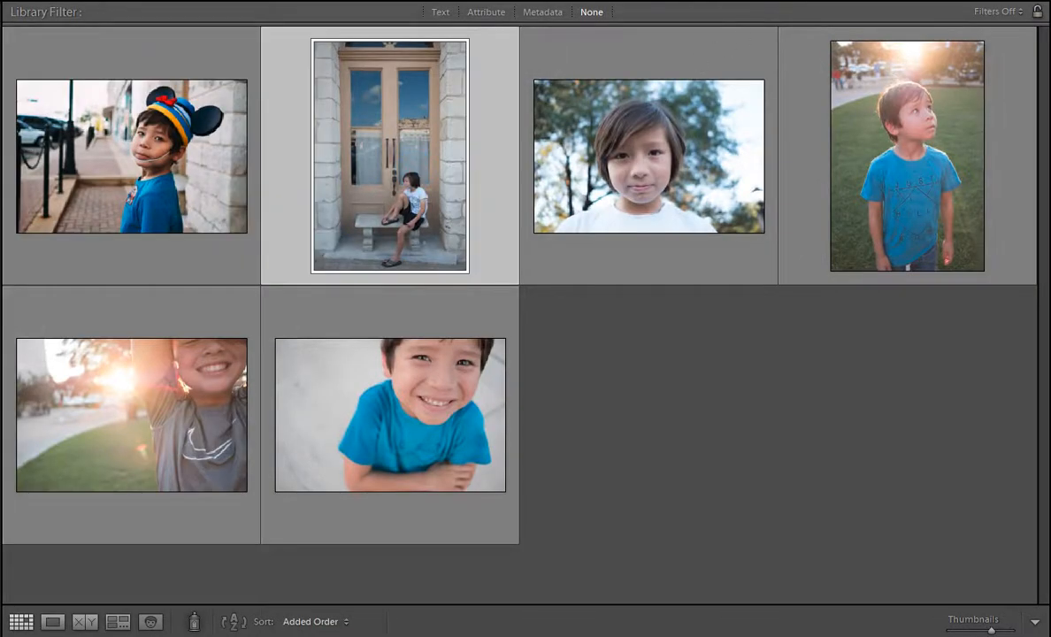
pyautogui.press('d')
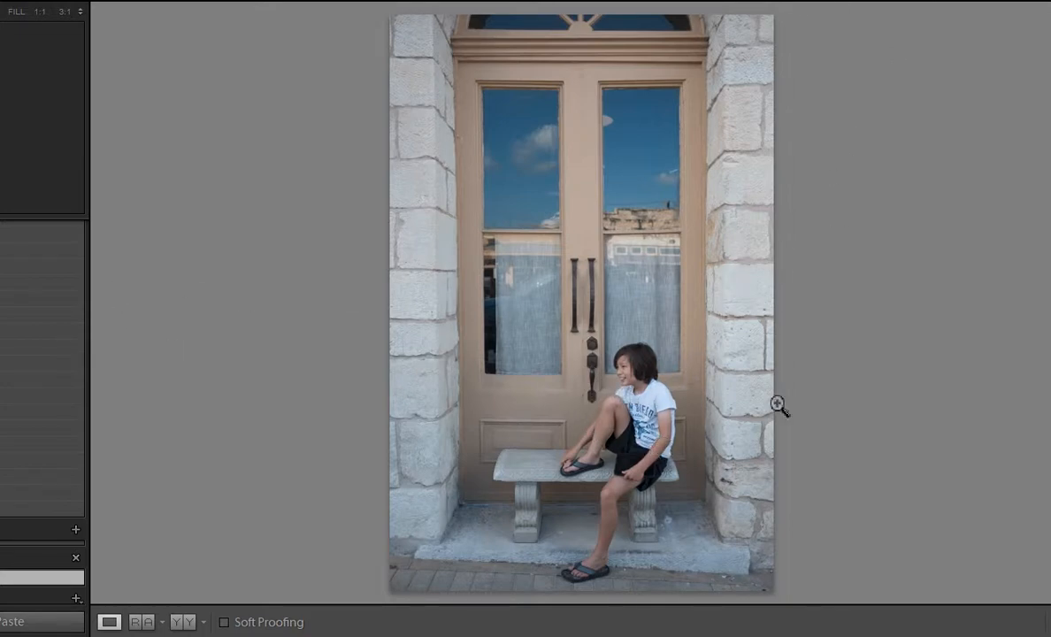
# Straighten the doorway photo by rotating its crop about 0.33 degrees.
pyautogui.press('r')
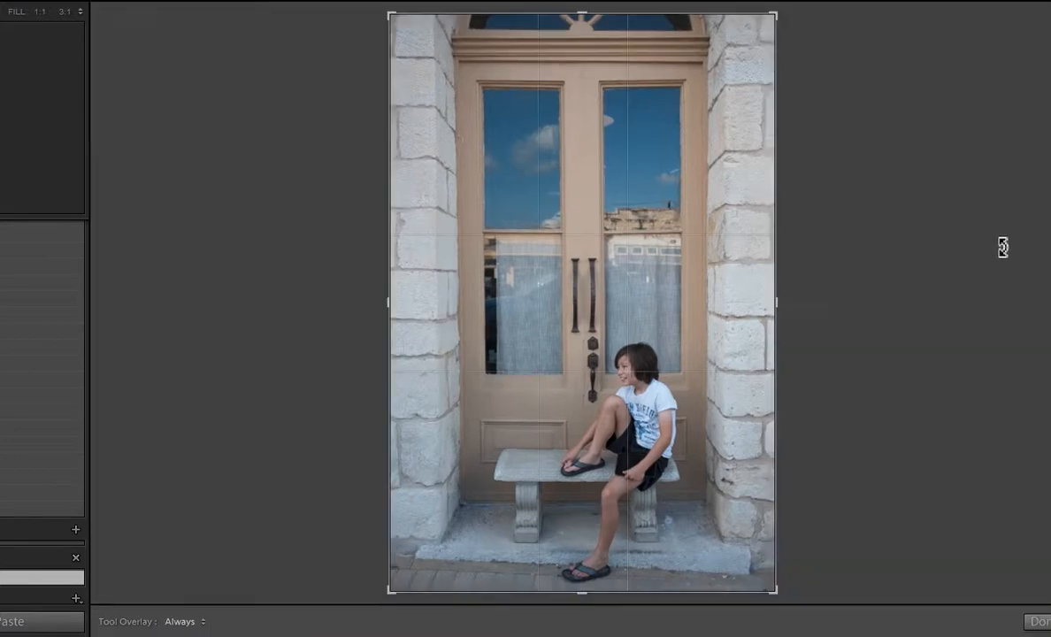
pyautogui.moveTo(994, 237); pyautogui.dragTo(994, 242)
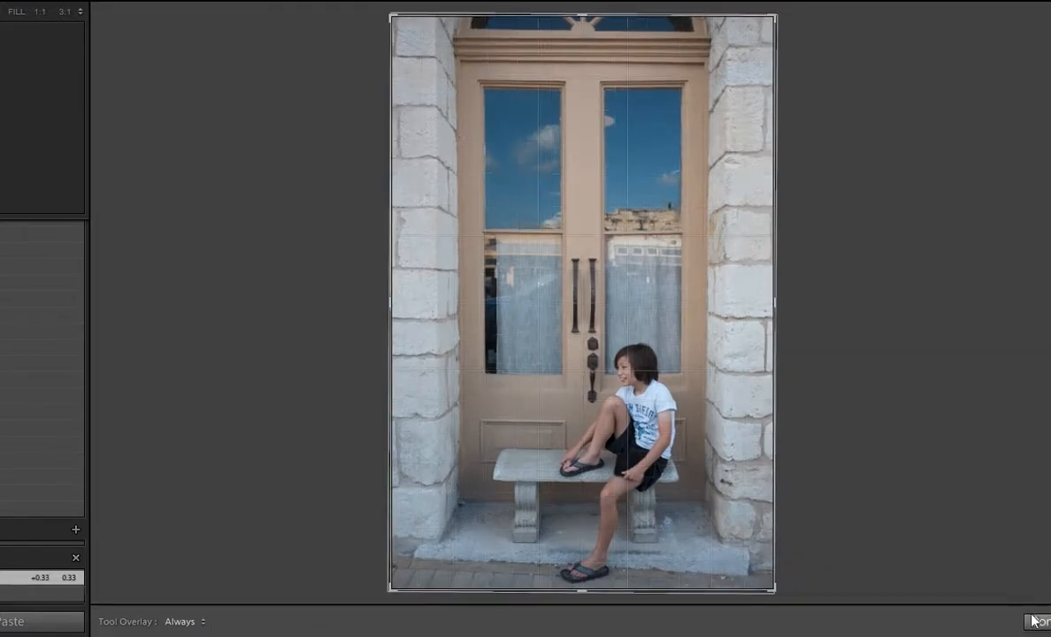
pyautogui.press('r')
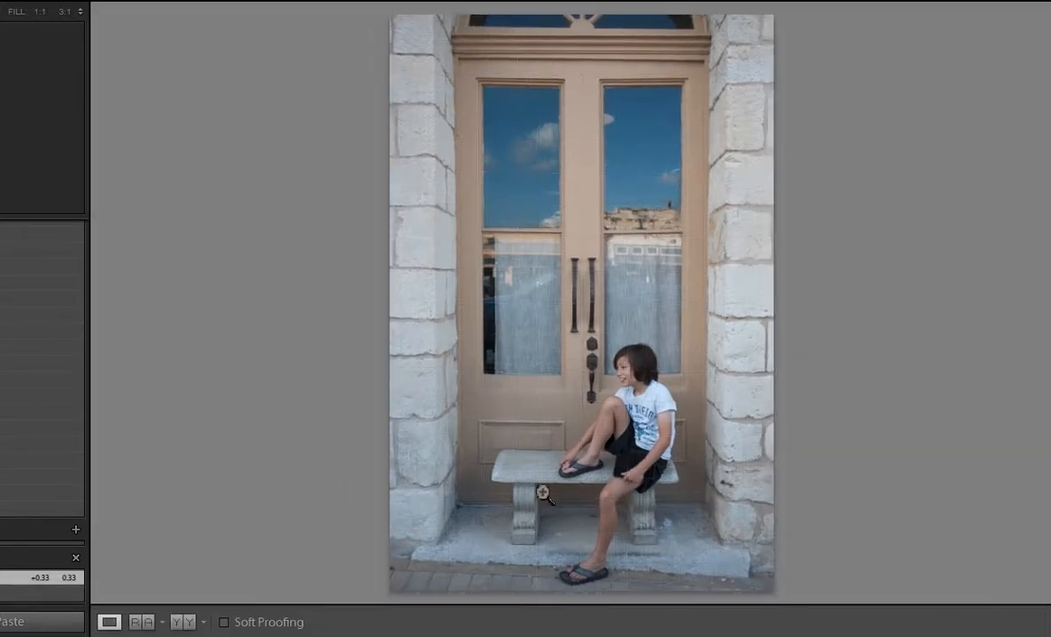
# Apply a preset that deepens contrast and warms the colours to the doorway photo of the boy on the bench.
pyautogui.press('g')
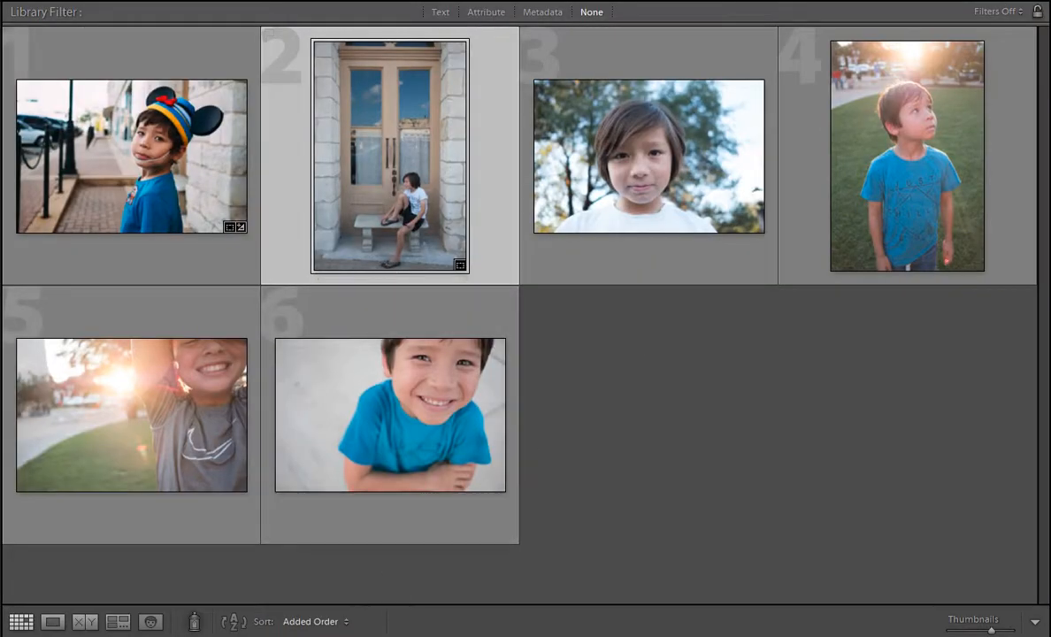
pyautogui.press('d')
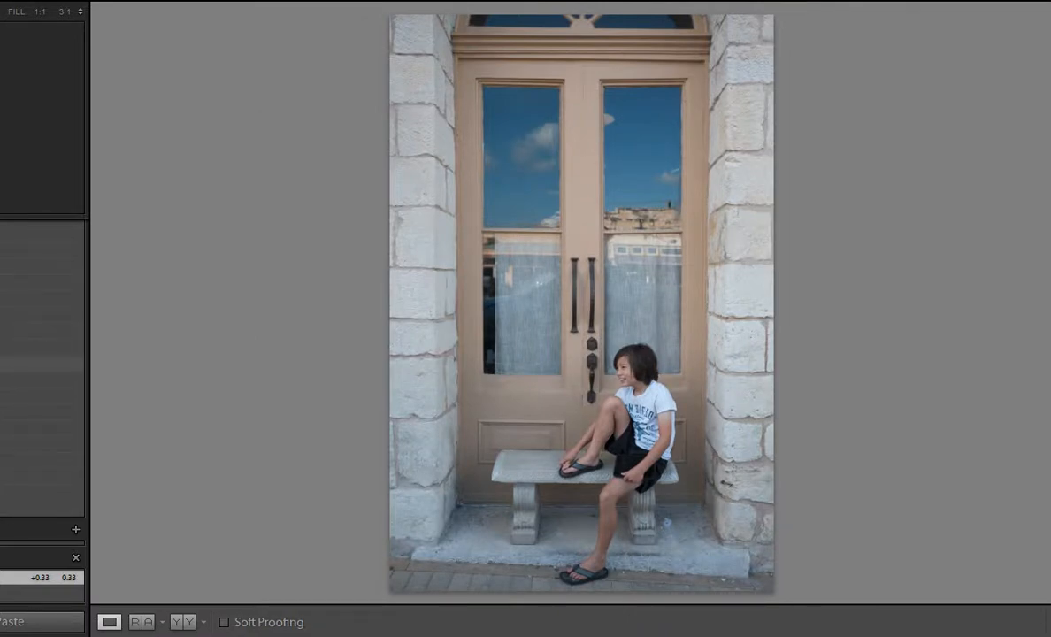
pyautogui.click(8, 377)
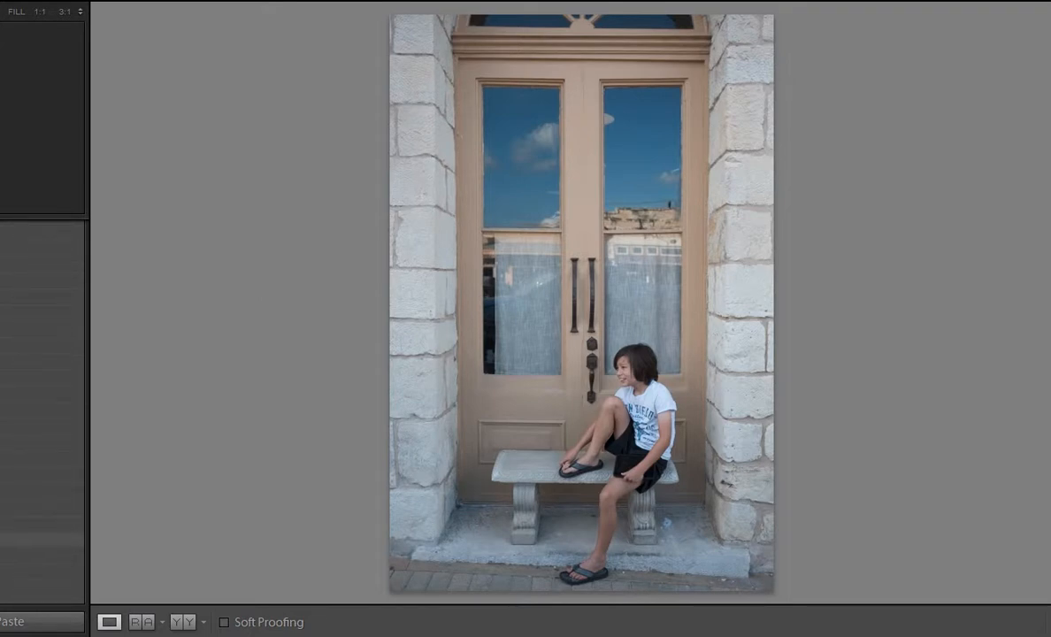
pyautogui.click(35, 555)
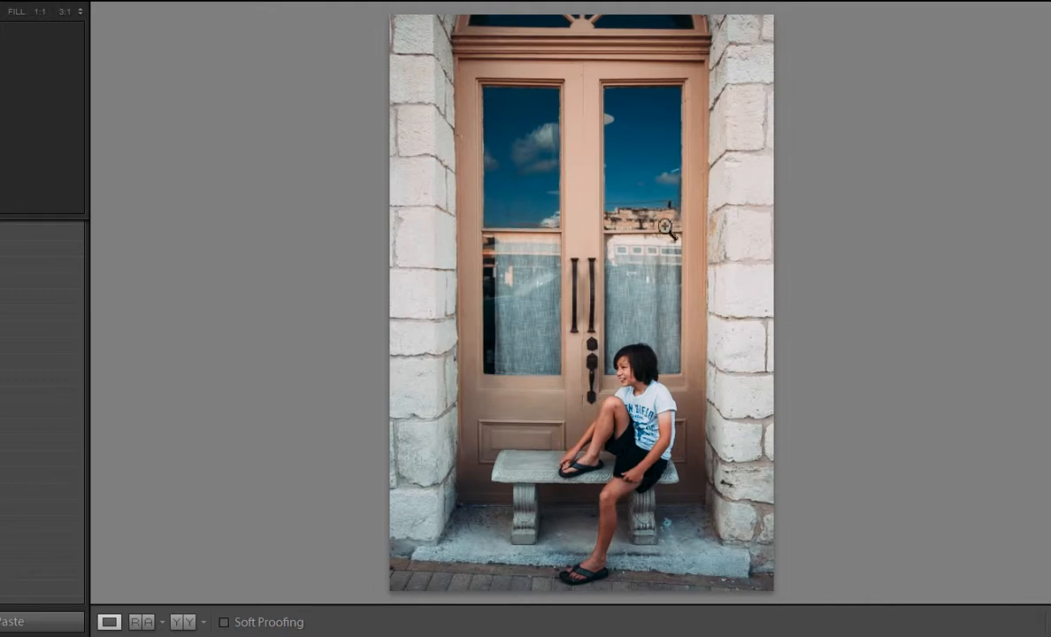
pyautogui.scroll(-10, 42, 411)
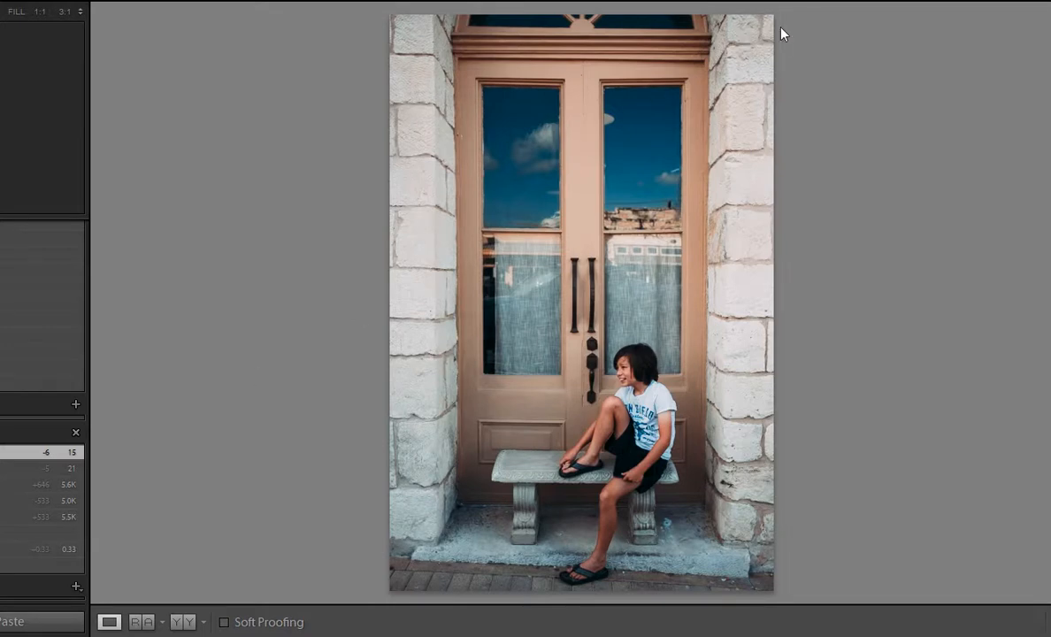
# Return to the photo grid and open the third photo, the close-up of the boy in the white shirt, for developing.
pyautogui.press('g')
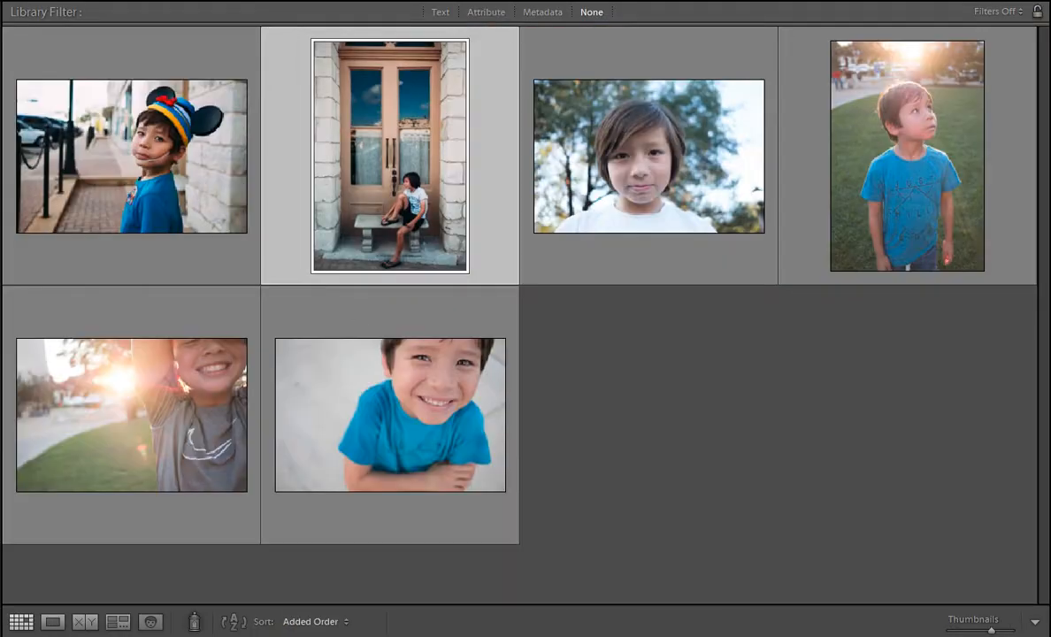
pyautogui.click(730, 155)
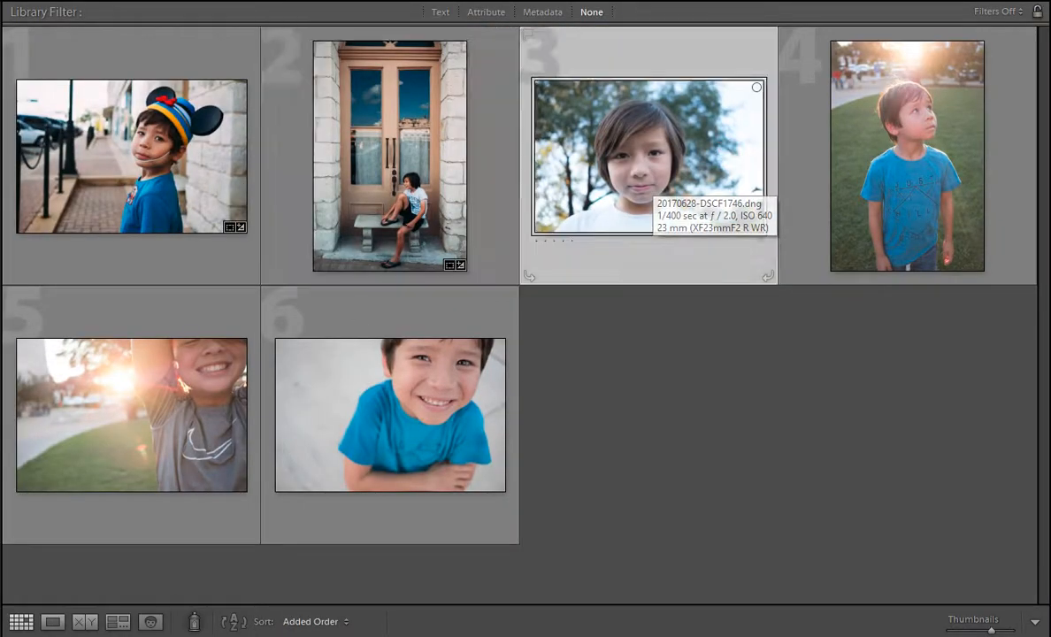
pyautogui.press('d')
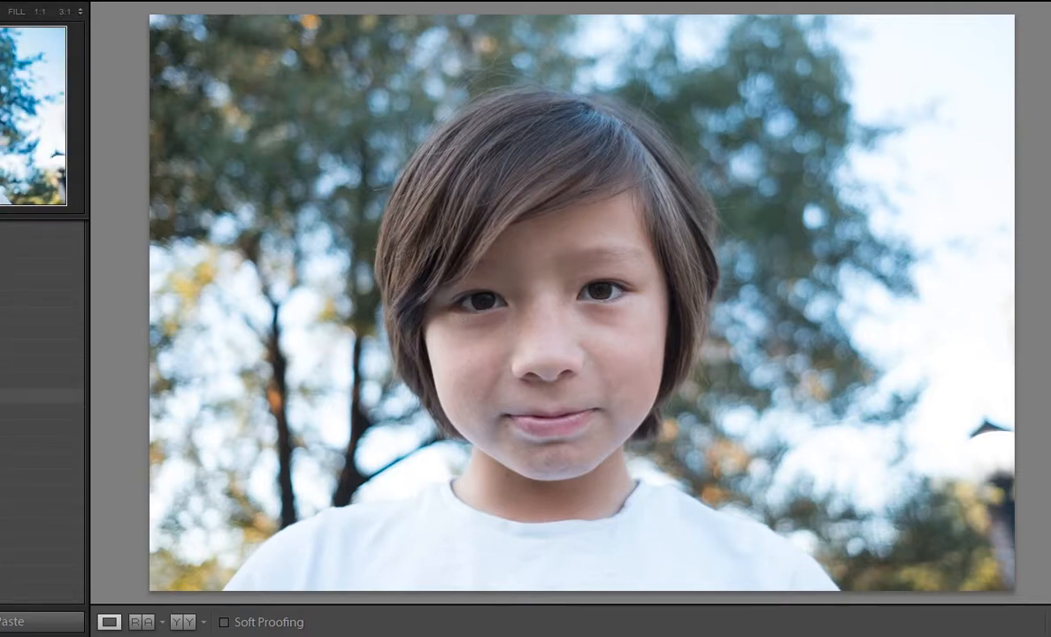
# Try out presets on the close-up portrait and give it a warm look with stronger contrast.
pyautogui.click(40, 395)
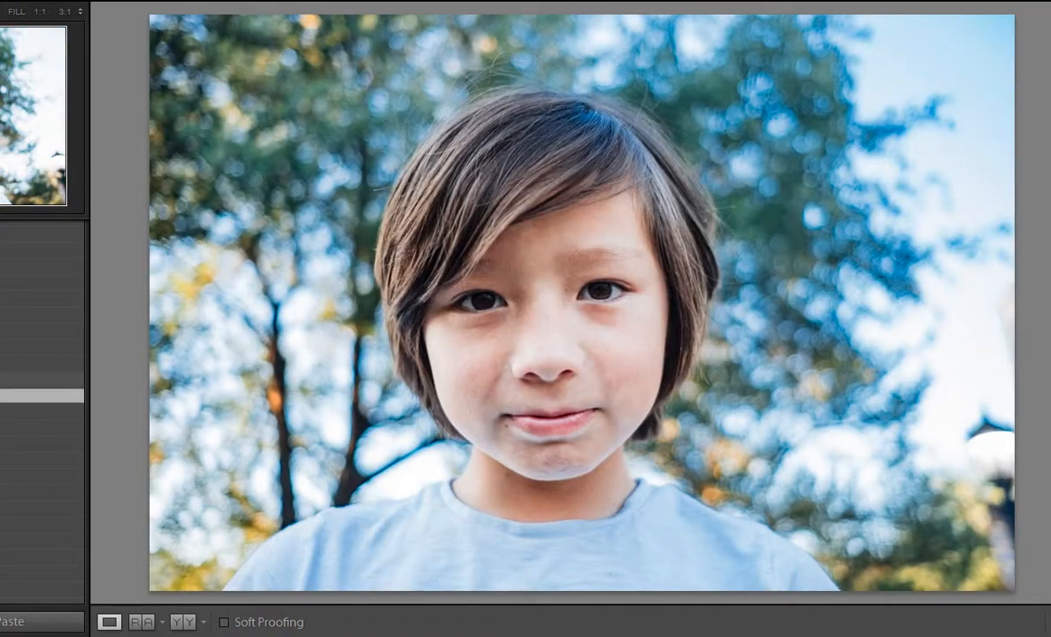
pyautogui.click(39, 379)
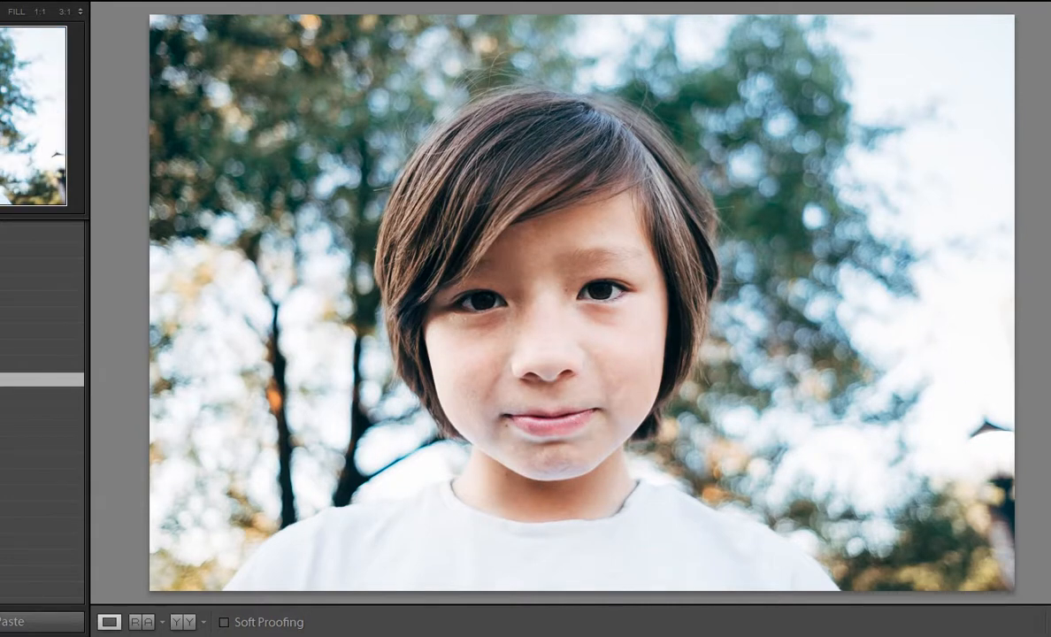
pyautogui.hotkey('ctrl', 'z')
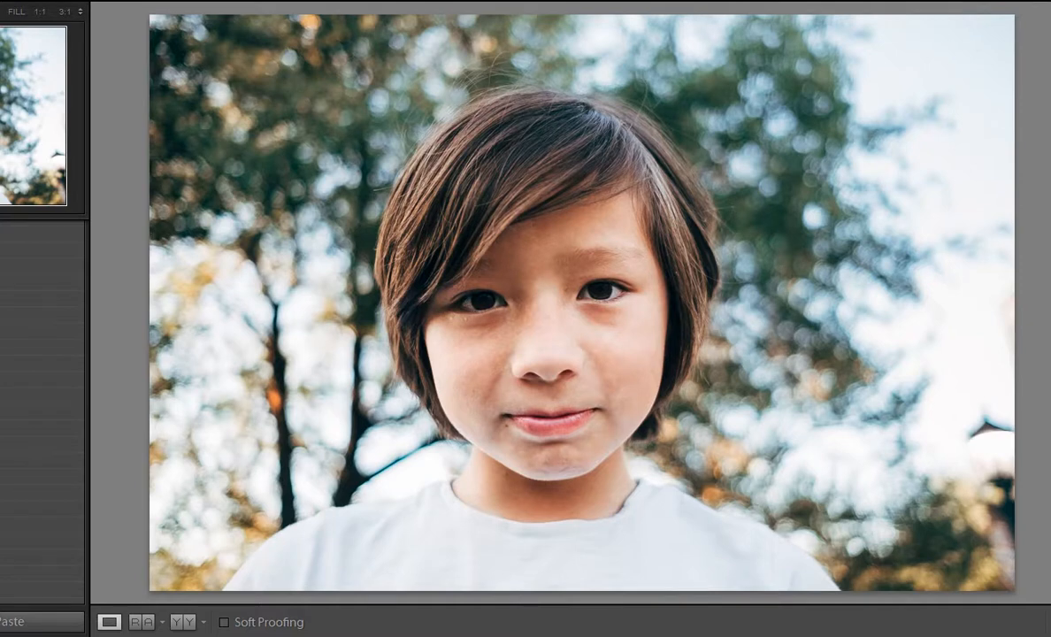
# Paint a brightening brush adjustment over the iris of the boy's left eye at 1:1 magnification.
pyautogui.press('k')
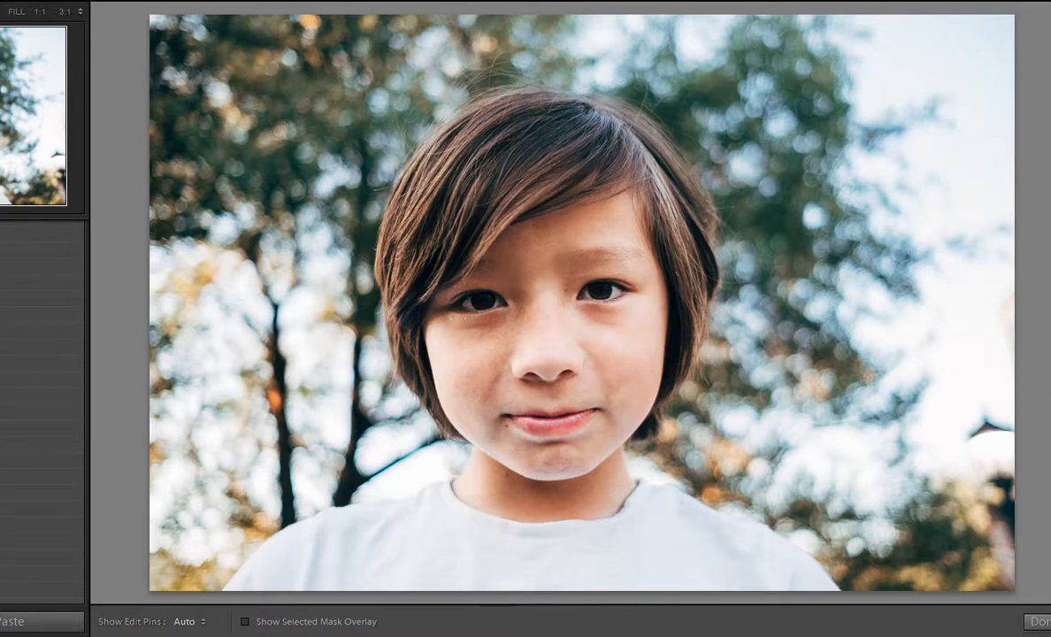
pyautogui.press('z')
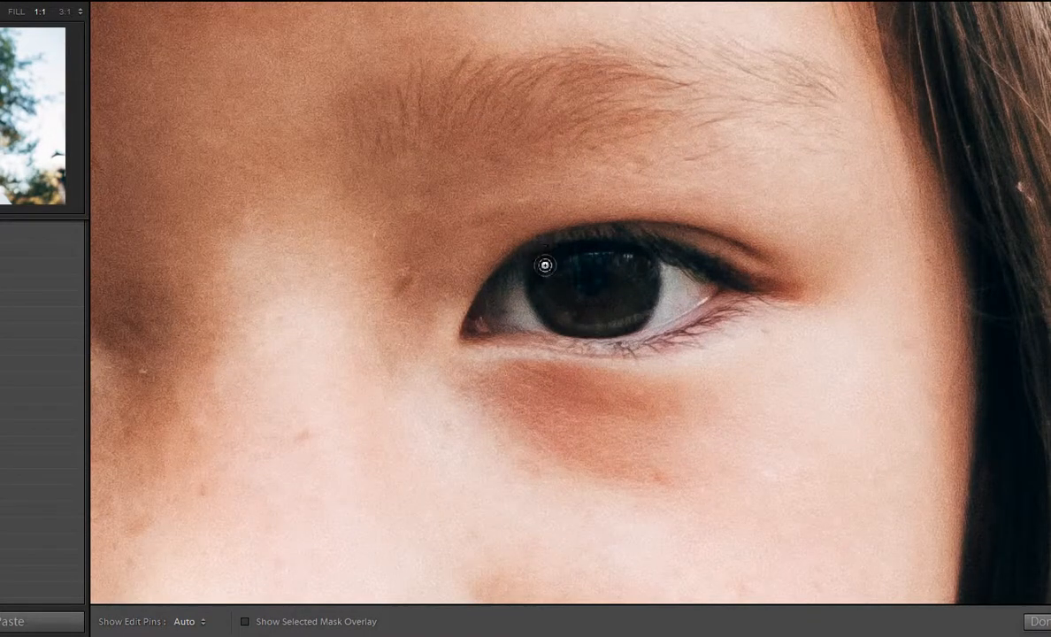
pyautogui.moveTo(547, 275)
pyautogui.mouseDown()
pyautogui.moveTo(587, 306)
pyautogui.moveTo(614, 294)
pyautogui.moveTo(622, 275)
pyautogui.moveTo(616, 296)
pyautogui.moveTo(624, 258)
pyautogui.moveTo(591, 291)
pyautogui.moveTo(563, 278)
pyautogui.moveTo(564, 290)
pyautogui.moveTo(598, 275)
pyautogui.moveTo(524, 276)
pyautogui.mouseUp()
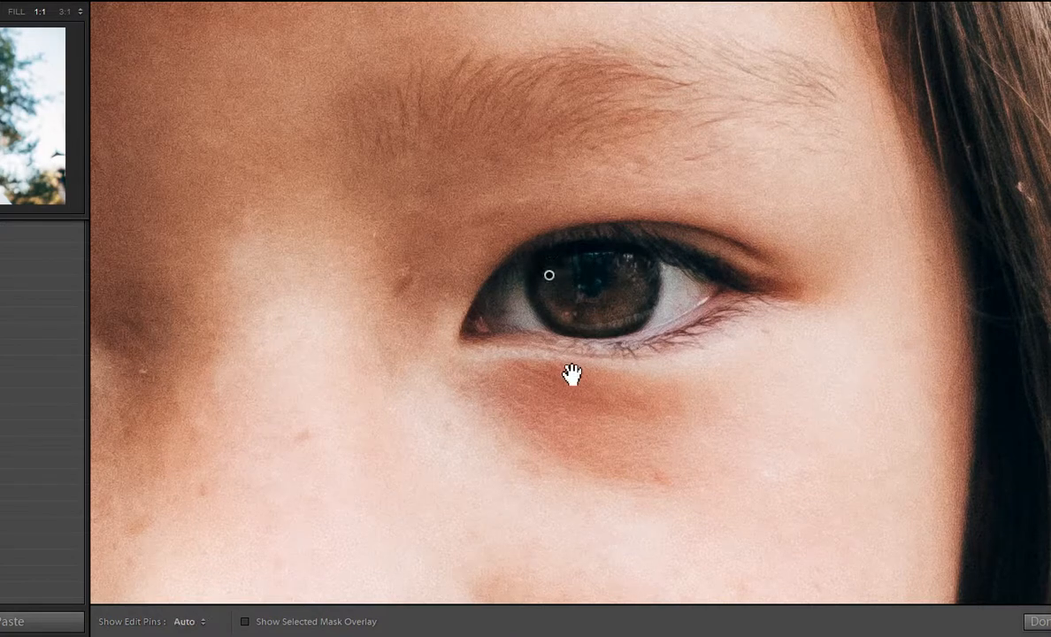
# Brighten the iris of the boy's right eye with the same brush and show the whole portrait again.
pyautogui.moveTo(506, 389); pyautogui.dragTo(975, 315)
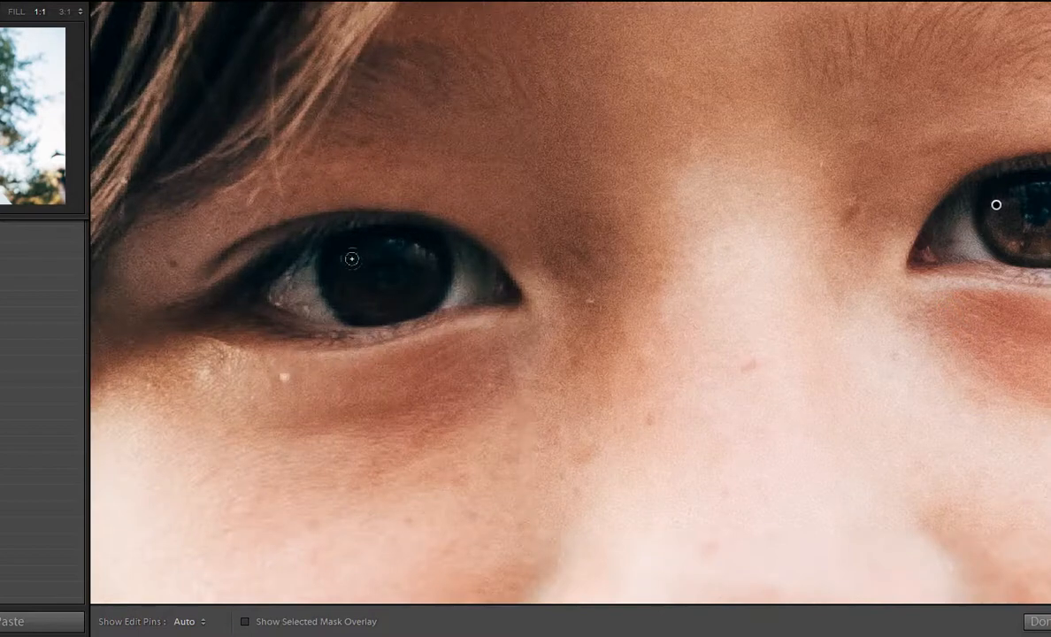
pyautogui.moveTo(347, 256)
pyautogui.mouseDown()
pyautogui.moveTo(335, 253)
pyautogui.moveTo(404, 283)
pyautogui.moveTo(402, 267)
pyautogui.moveTo(363, 261)
pyautogui.moveTo(354, 235)
pyautogui.moveTo(381, 237)
pyautogui.moveTo(355, 263)
pyautogui.mouseUp()
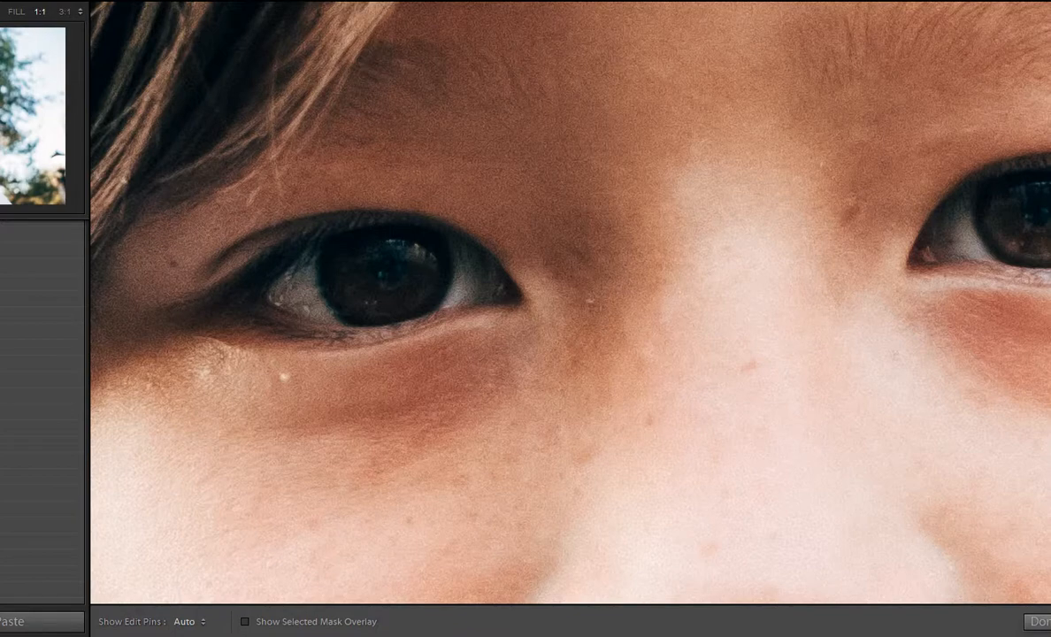
pyautogui.press('h')
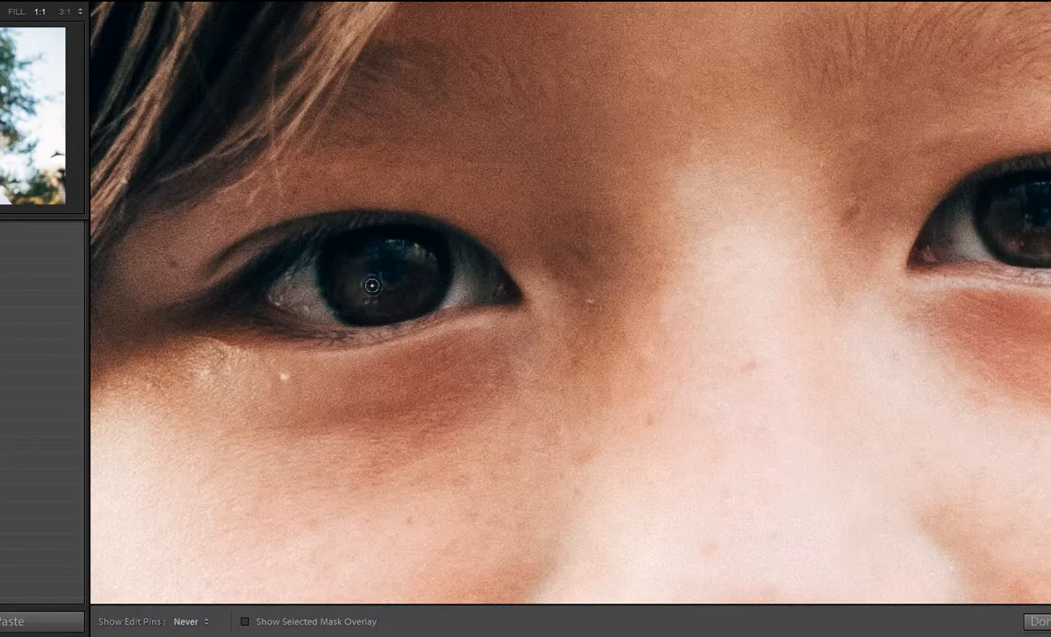
pyautogui.moveTo(371, 285)
pyautogui.mouseDown()
pyautogui.moveTo(412, 254)
pyautogui.moveTo(381, 290)
pyautogui.moveTo(353, 288)
pyautogui.moveTo(376, 289)
pyautogui.moveTo(411, 252)
pyautogui.moveTo(352, 282)
pyautogui.mouseUp()
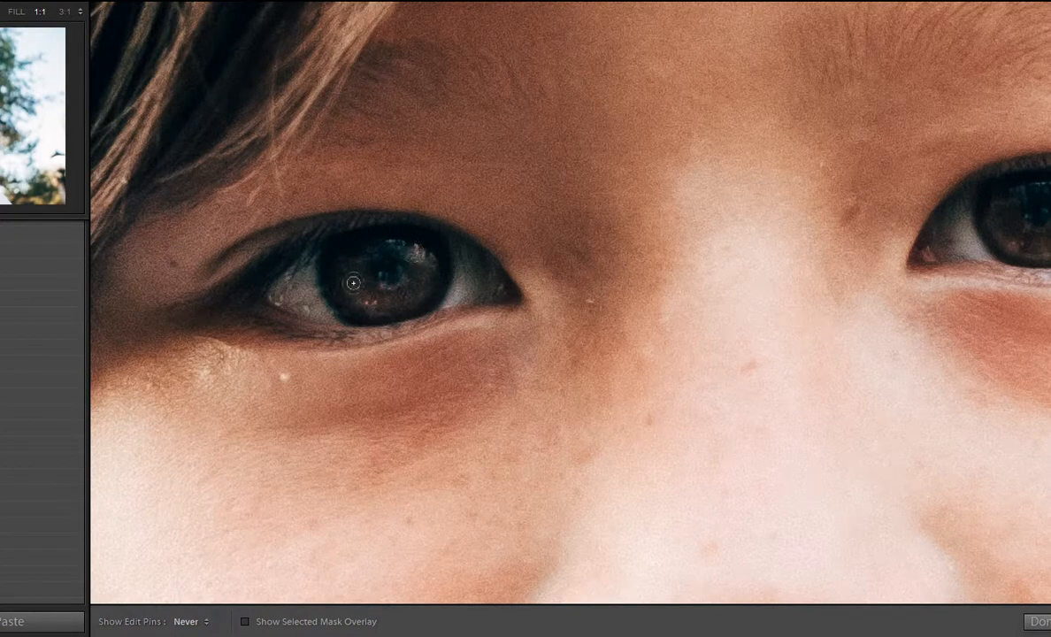
pyautogui.press('h')
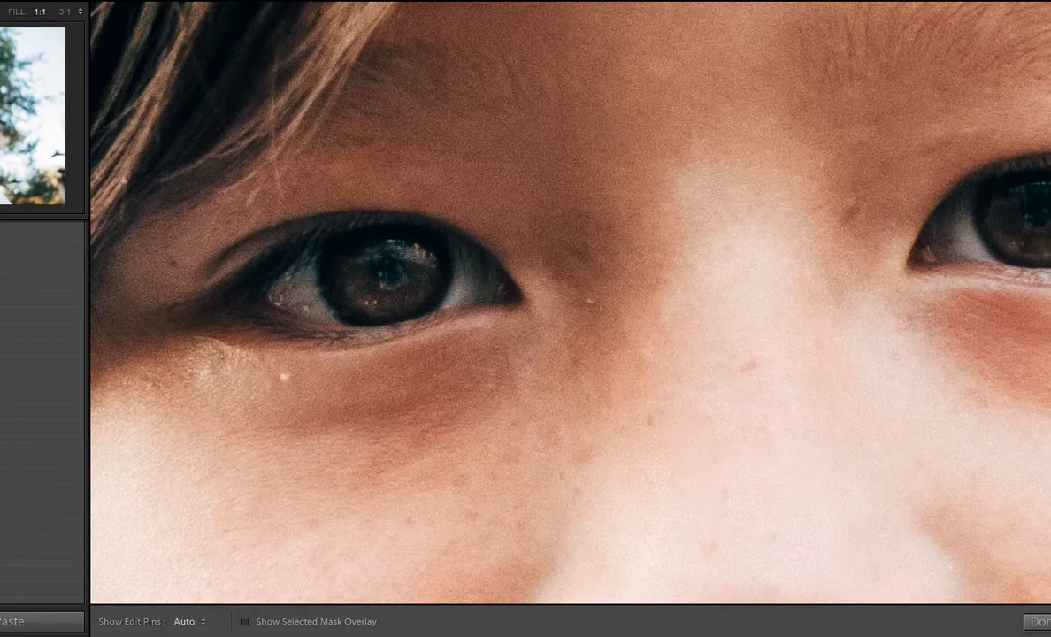
pyautogui.click(738, 281)
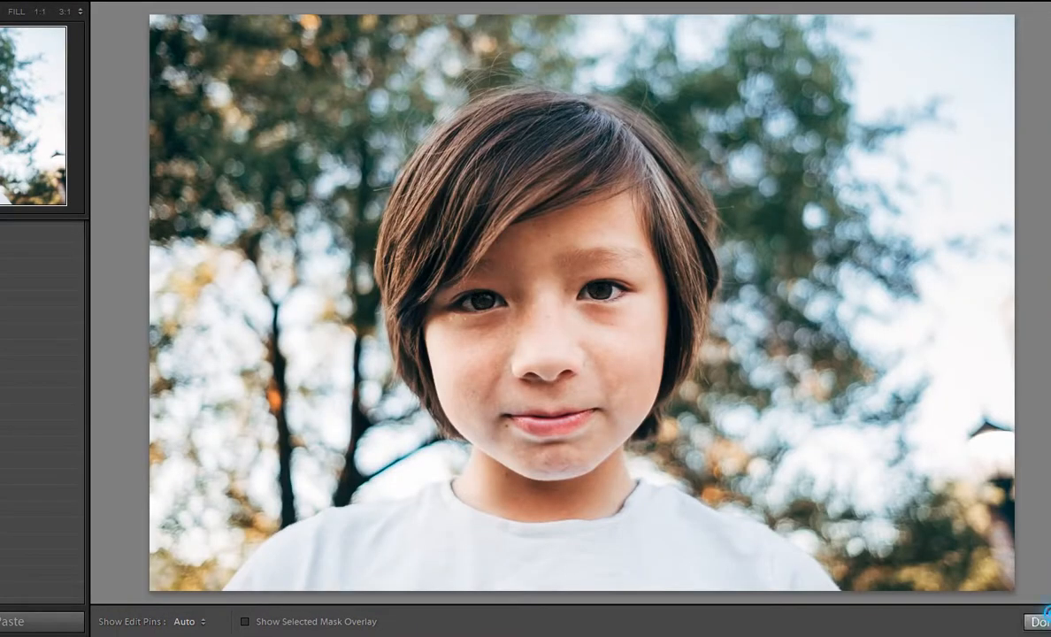
# Start a new brush adjustment with the Dodge (Lighten) effect and lighten the area under the boy's left eye.
pyautogui.press('k')
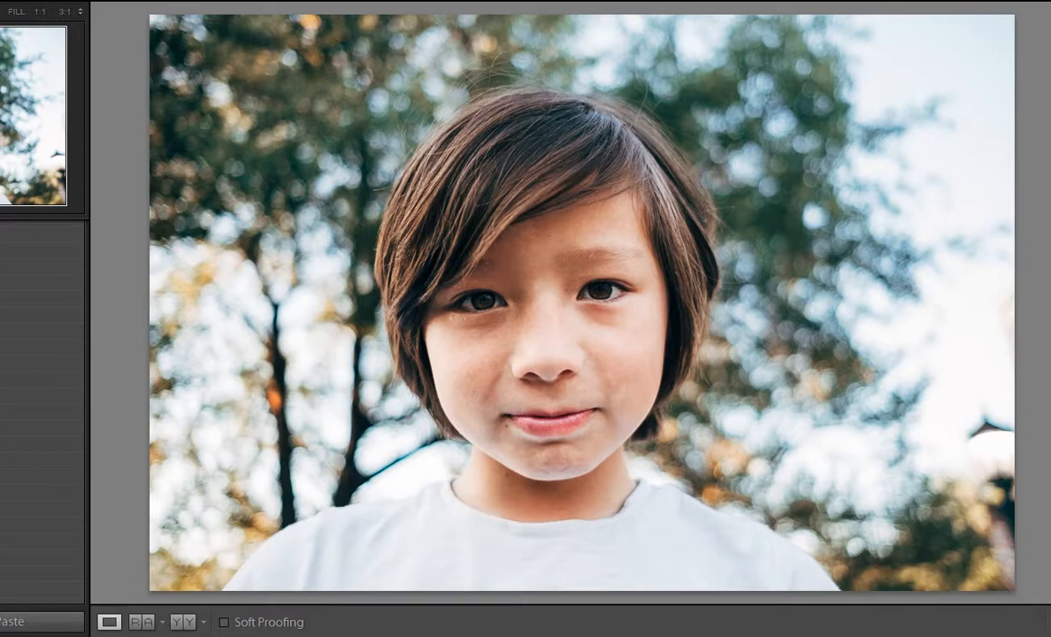
pyautogui.press('k')
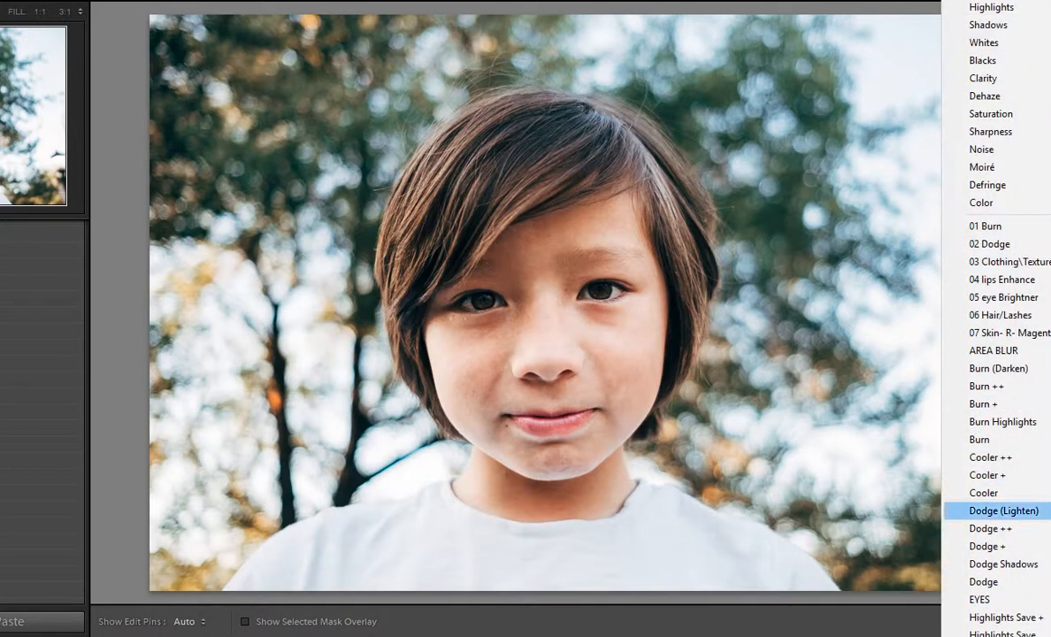
pyautogui.press('Escape')
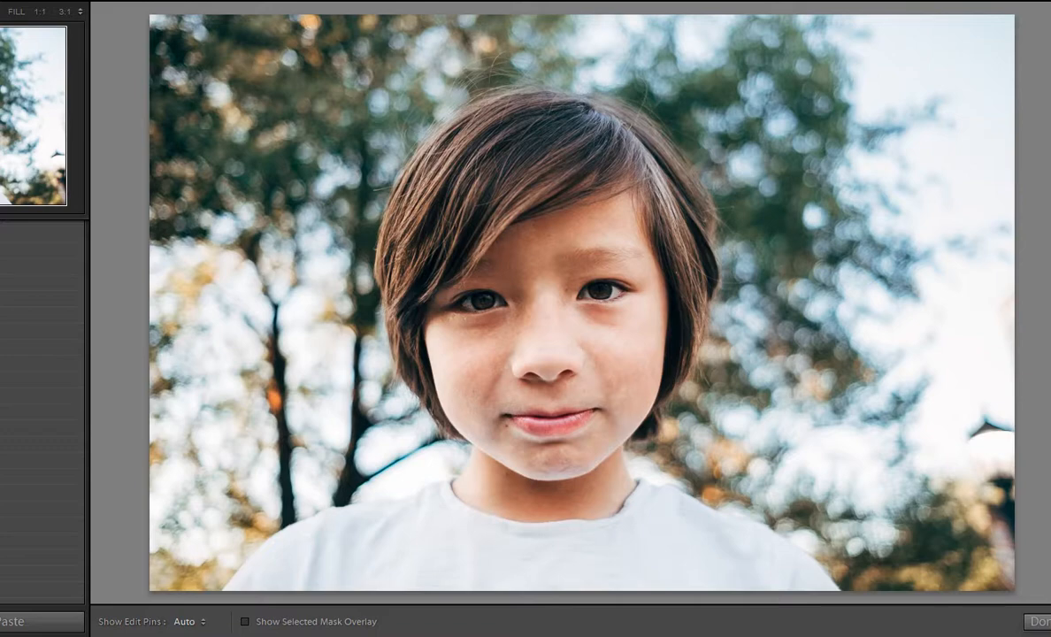
pyautogui.press('z')
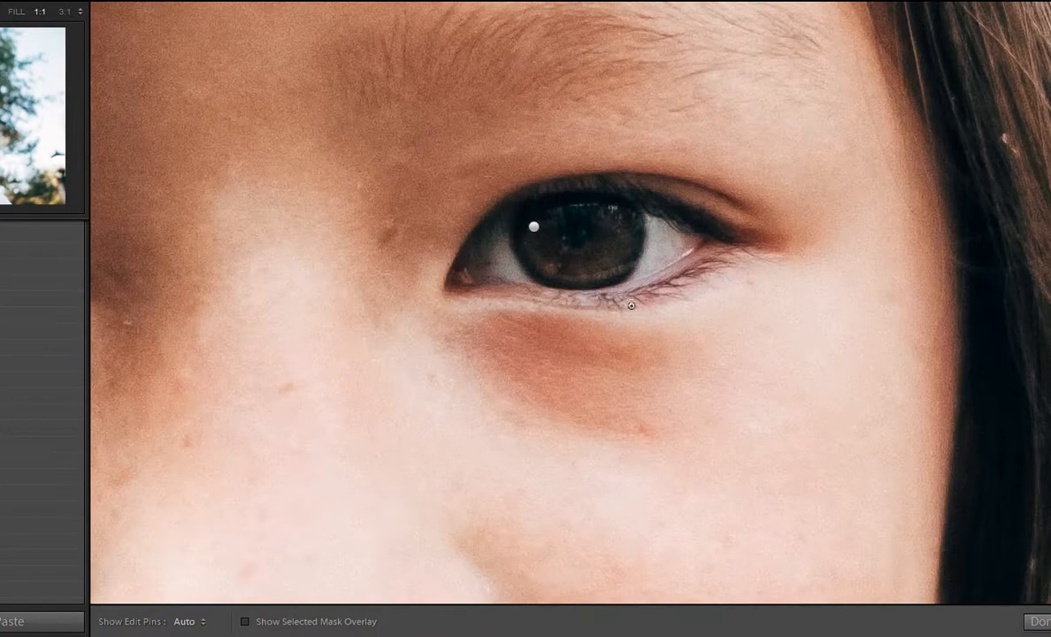
pyautogui.press('h')
pyautogui.press('h')
# Extend the lightening brush adjustment to the shadow under the boy's right eye.
pyautogui.moveTo(301, 407); pyautogui.dragTo(734, 345)
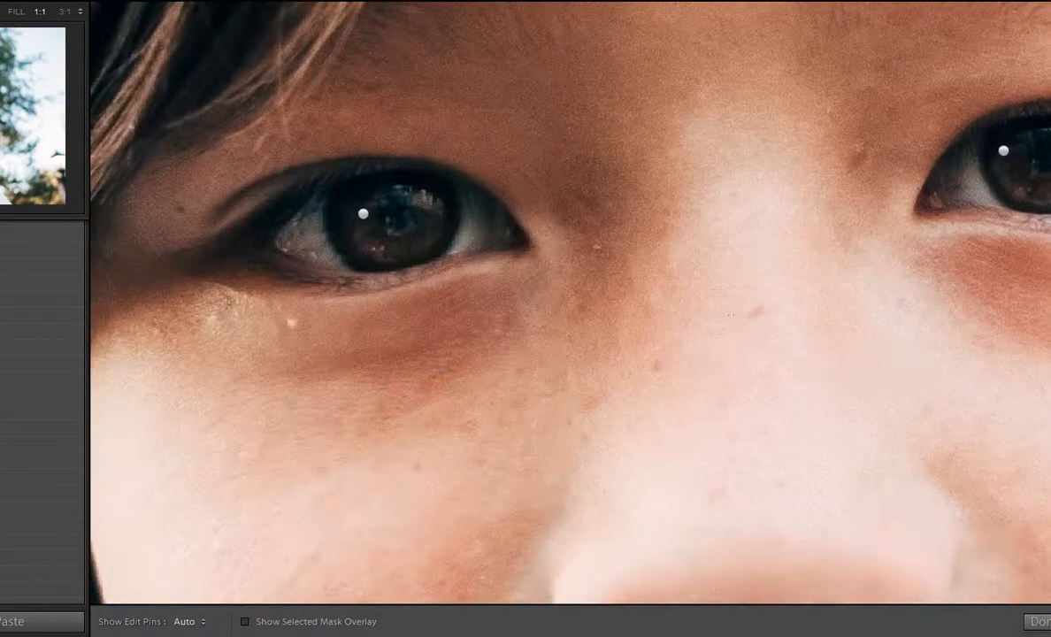
pyautogui.press('h')
pyautogui.press('h')
pyautogui.press('h')
pyautogui.press('h')
pyautogui.press('h')
pyautogui.press('h')
# Touch up the lightening around the boy's left eye and finish the under-eye brush adjustment.
pyautogui.moveTo(939, 304); pyautogui.dragTo(727, 300)
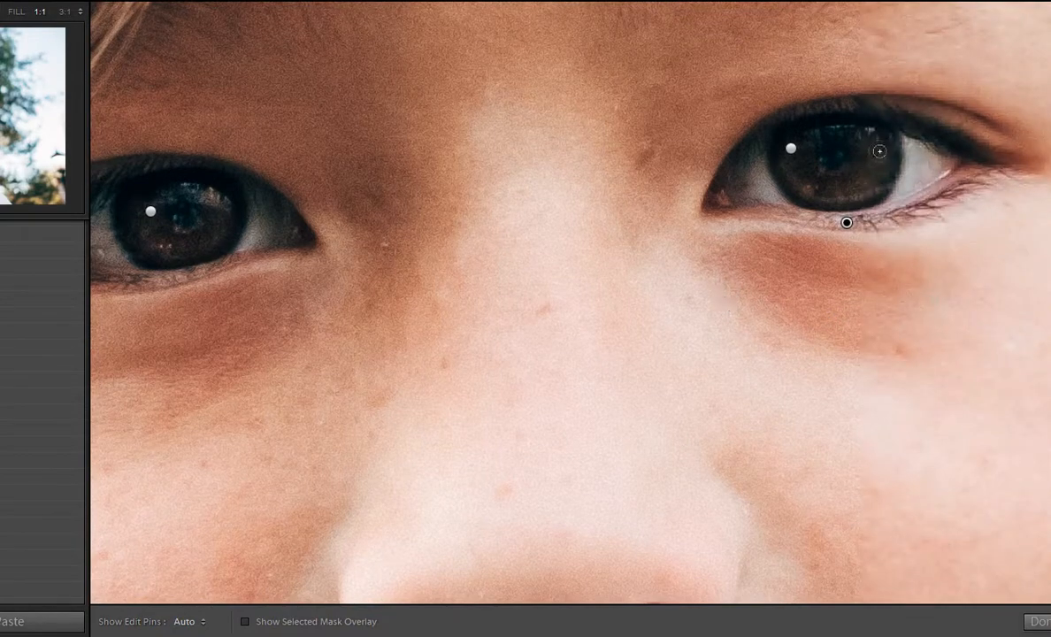
pyautogui.press('h')
pyautogui.press('h')
pyautogui.click(825, 299)
pyautogui.click(1037, 621)
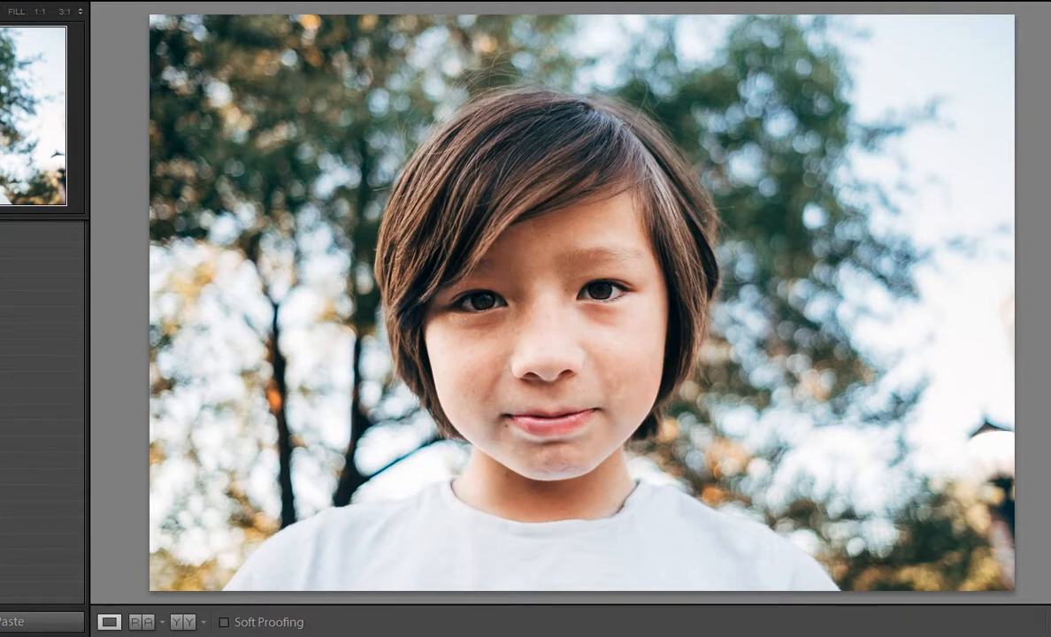
# Paint a new brush adjustment with the Saturation effect over the boy's lips and close the brush.
pyautogui.press('k')
pyautogui.click(1039, 225)
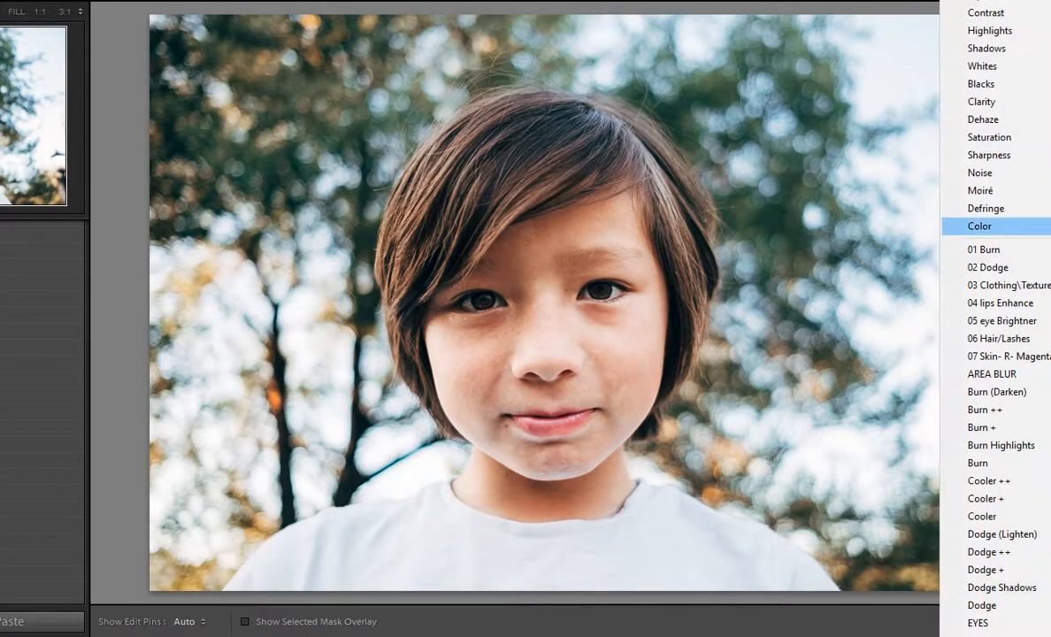
pyautogui.click(1019, 140)
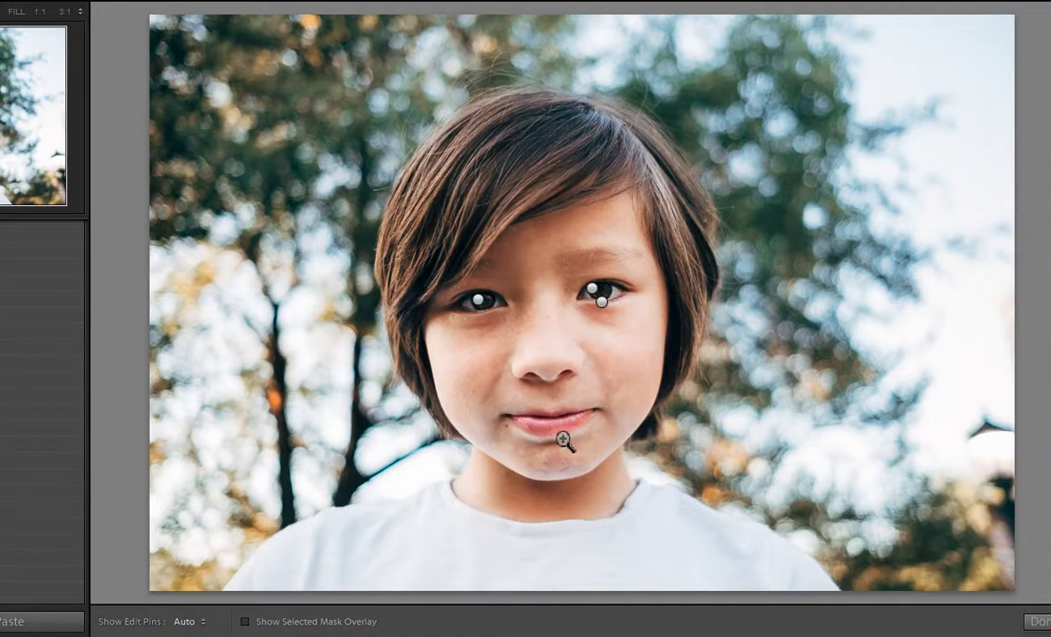
pyautogui.press('z')
pyautogui.press('h')
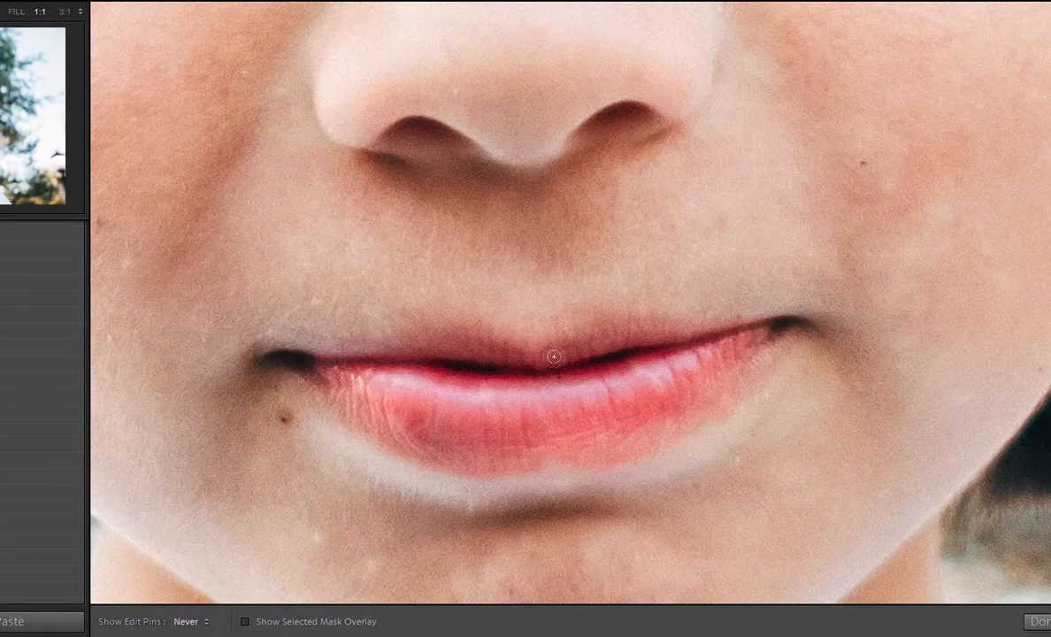
pyautogui.press('h')
pyautogui.click(694, 417)
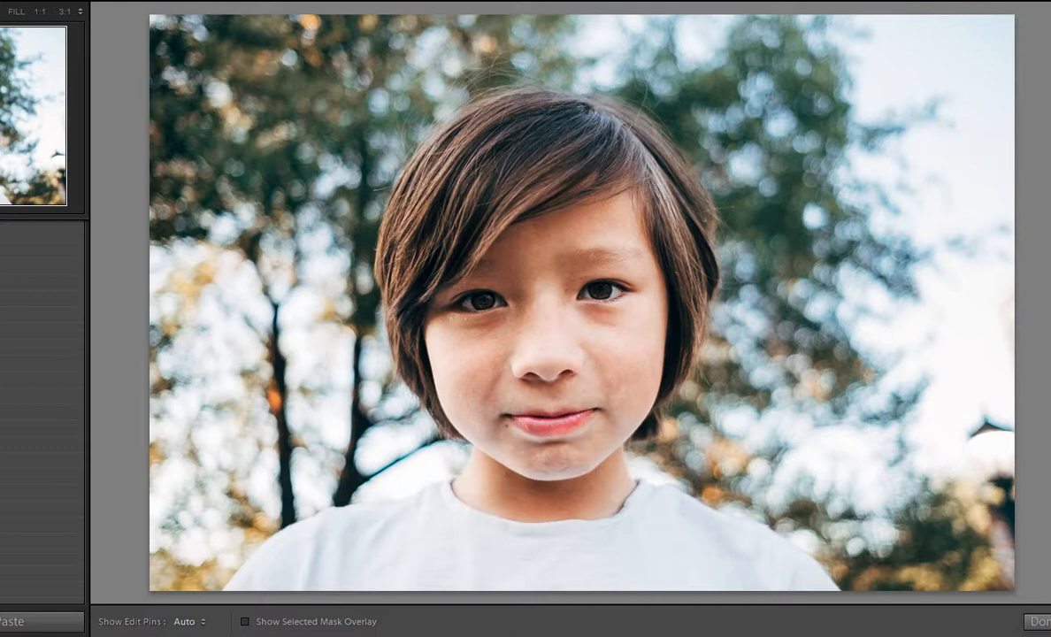
pyautogui.press('k')
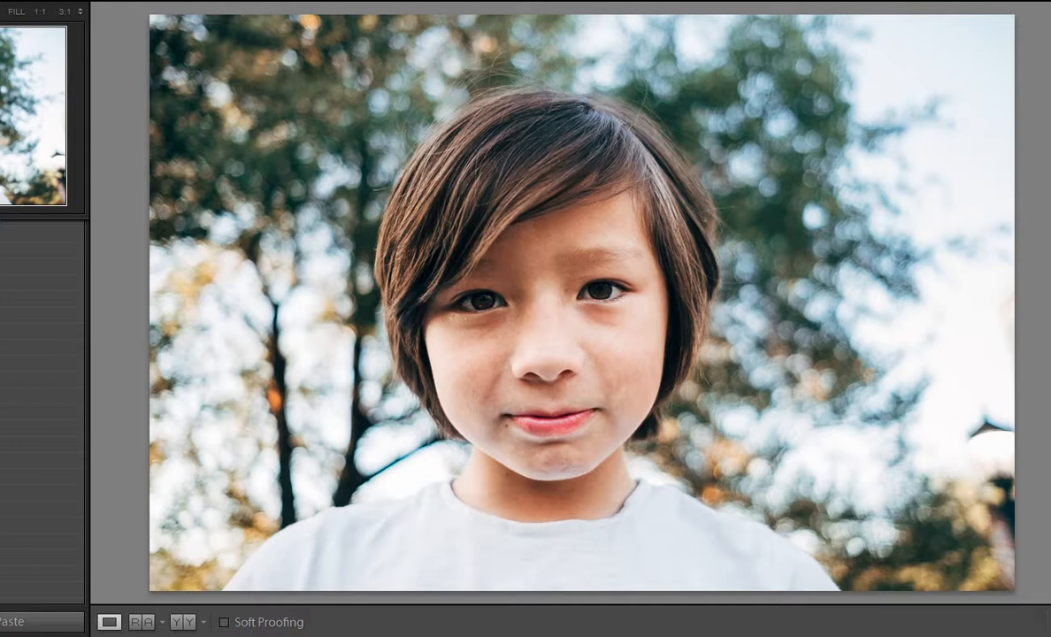
# Shift the hue of the boy's lips with the targeted adjustment tool and switch its target group to Luminance.
pyautogui.hotkey('ctrl', 'alt', 'shift', 'h')
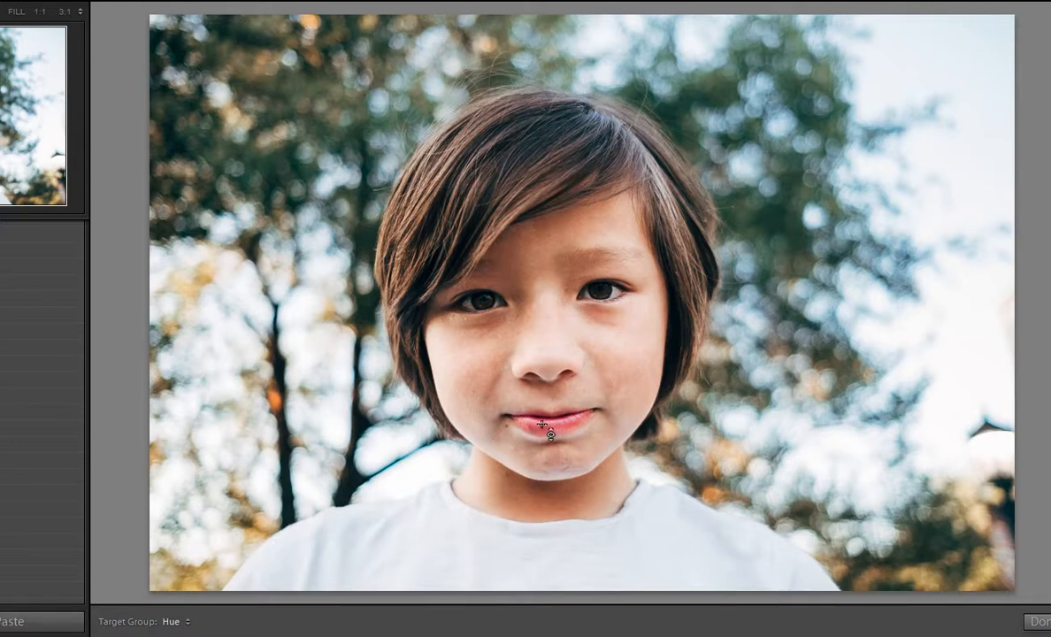
pyautogui.moveTo(541, 423); pyautogui.dragTo(548, 396)
pyautogui.hotkey('ctrl', 'alt', 'shift', 'l')
pyautogui.hotkey('ctrl', 'alt', 'shift', 's')
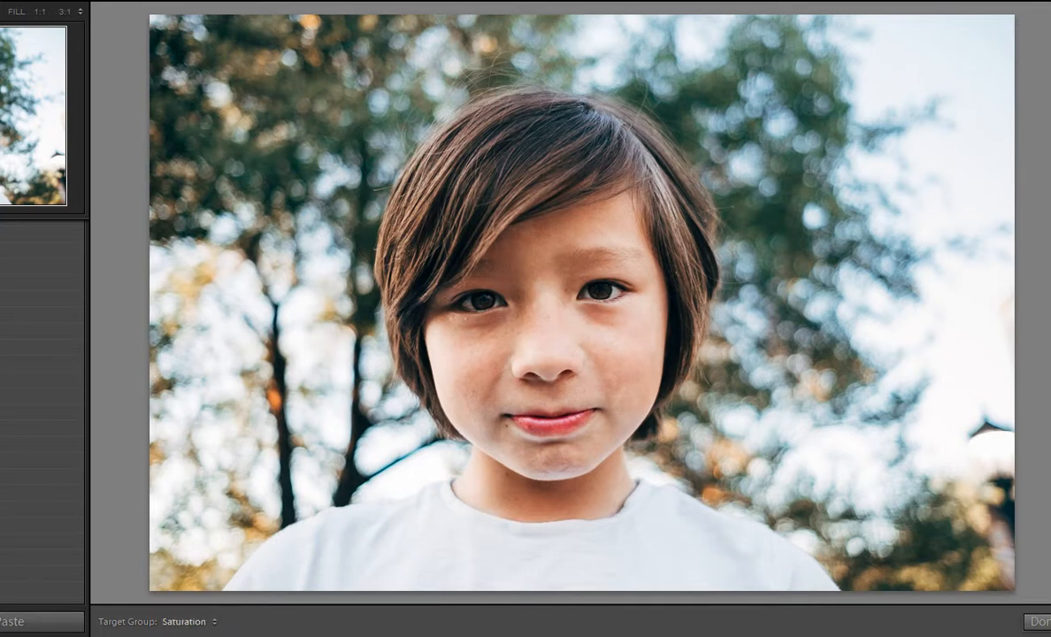
pyautogui.hotkey('ctrl', 'alt', 'shift', 'l')
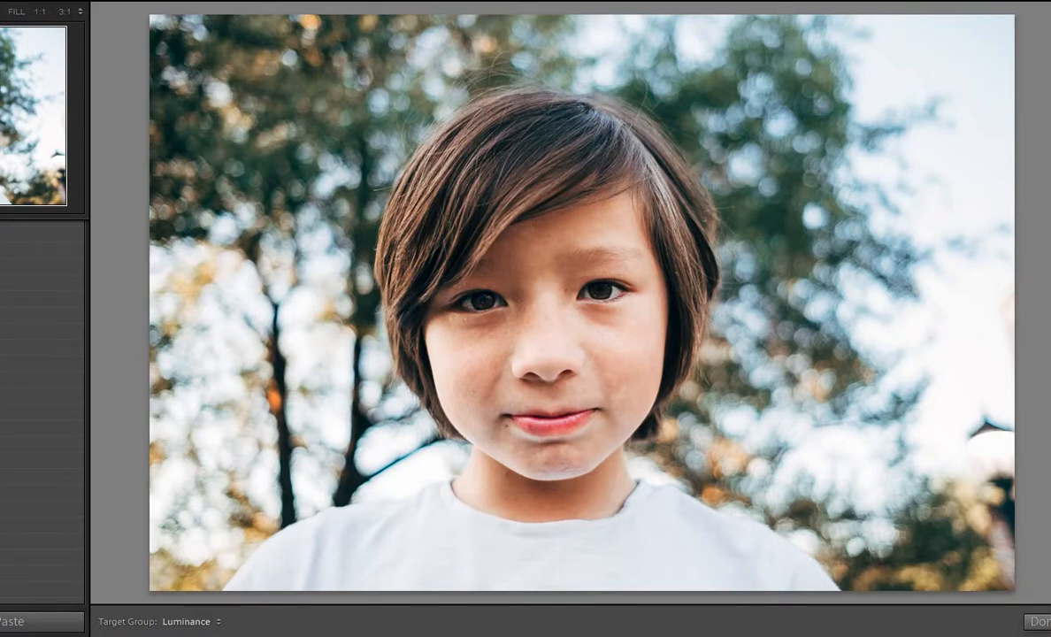
# Open the backlit portrait of the boy in the blue T-shirt looking up for developing.
pyautogui.press('g')
pyautogui.click(911, 154)
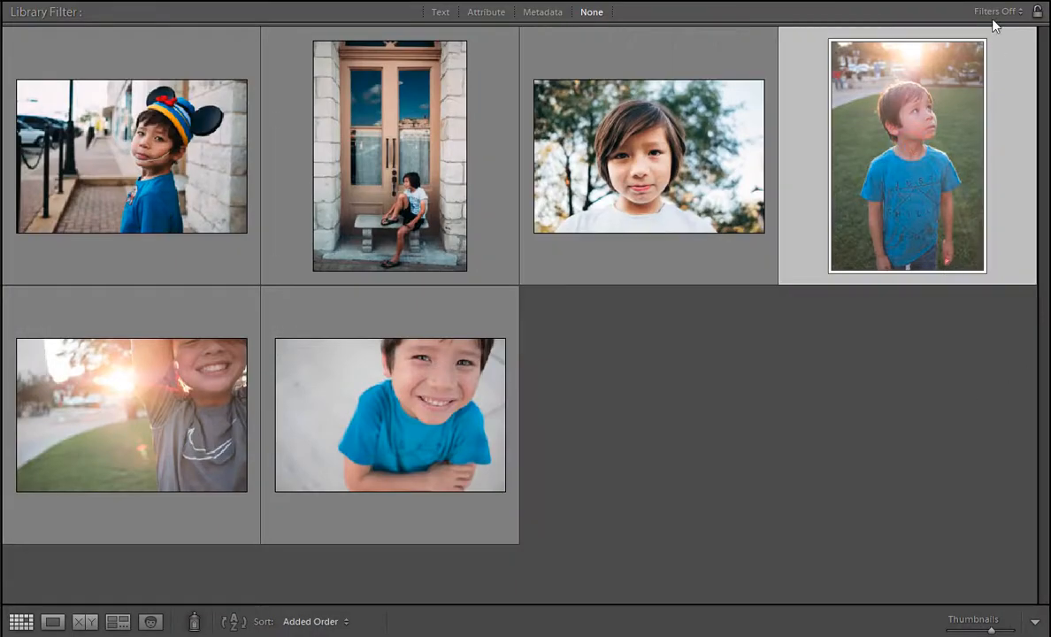
pyautogui.press('d')
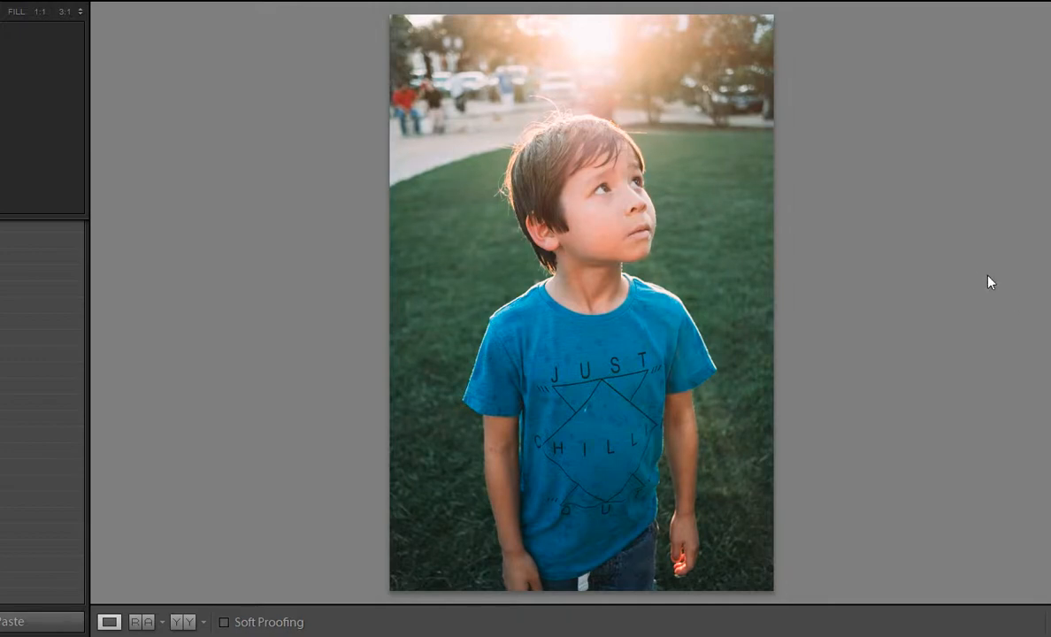
# Crop the portrait tighter around the boy's head and chest, keeping the sun at the upper edge, and apply the crop.
pyautogui.press('r')
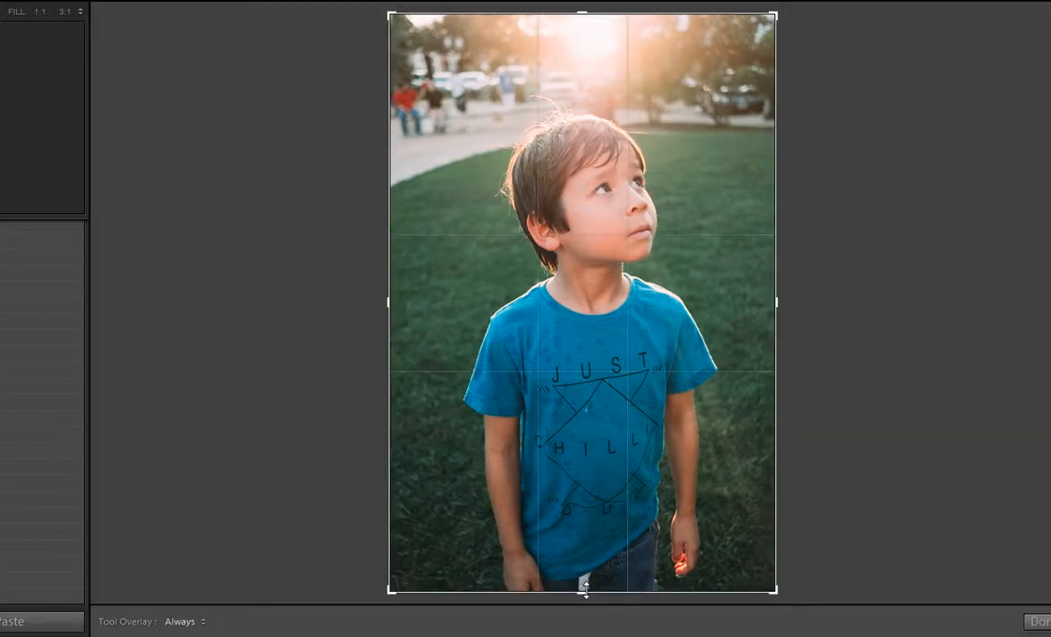
pyautogui.moveTo(586, 586); pyautogui.dragTo(592, 527)
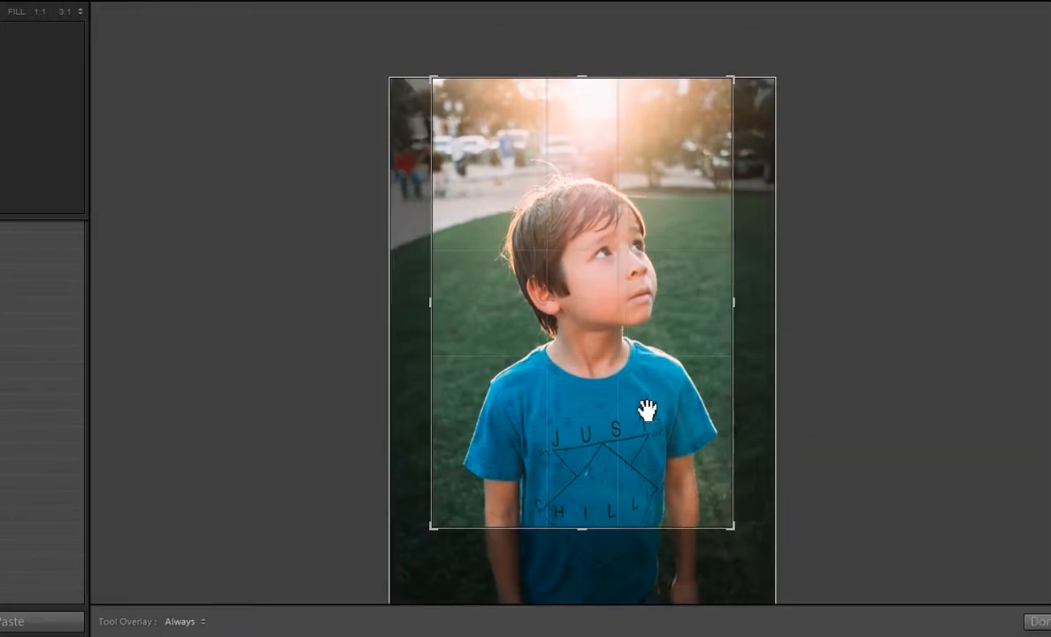
pyautogui.moveTo(633, 422)
pyautogui.mouseDown()
pyautogui.moveTo(663, 427)
pyautogui.moveTo(647, 431)
pyautogui.mouseUp()
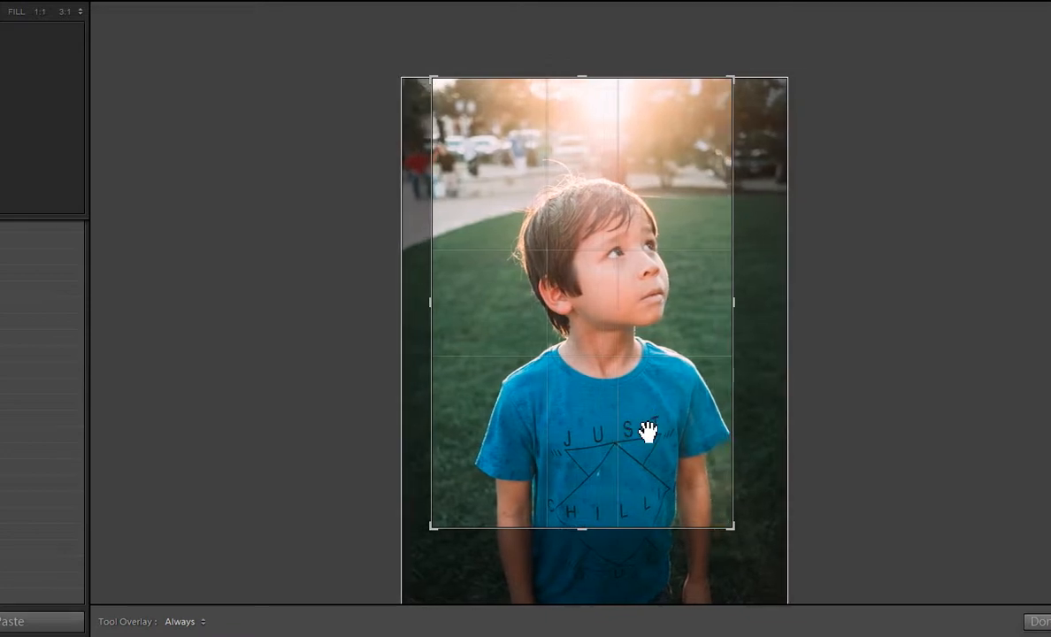
pyautogui.moveTo(588, 528)
pyautogui.mouseDown()
pyautogui.moveTo(582, 542)
pyautogui.moveTo(594, 540)
pyautogui.mouseUp()
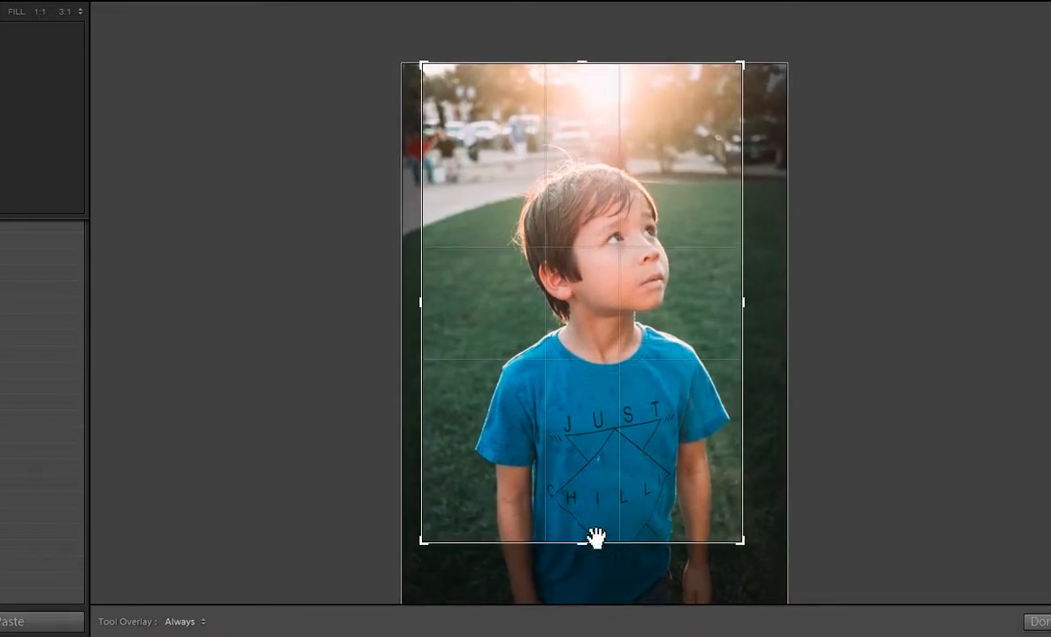
pyautogui.moveTo(604, 436); pyautogui.dragTo(607, 439)
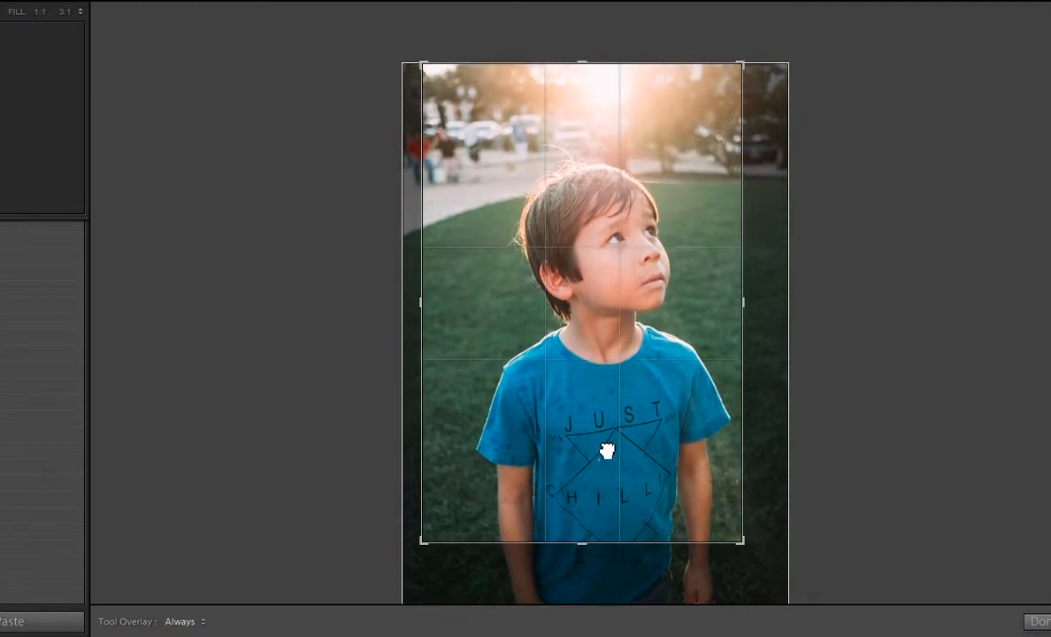
pyautogui.moveTo(582, 66); pyautogui.dragTo(582, 71)
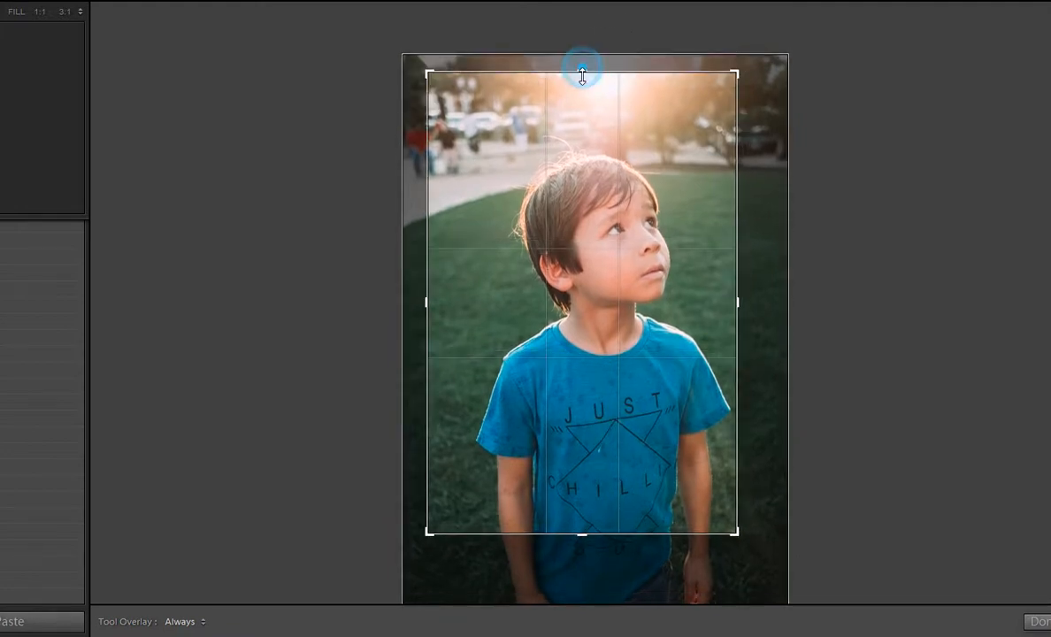
pyautogui.moveTo(628, 195); pyautogui.dragTo(630, 209)
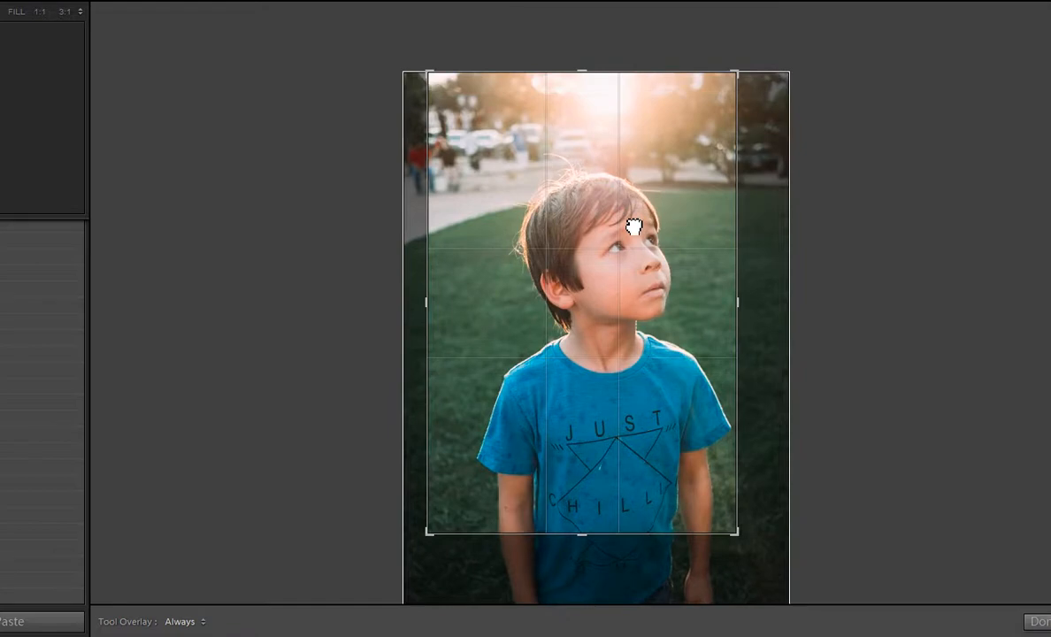
pyautogui.press('Return')
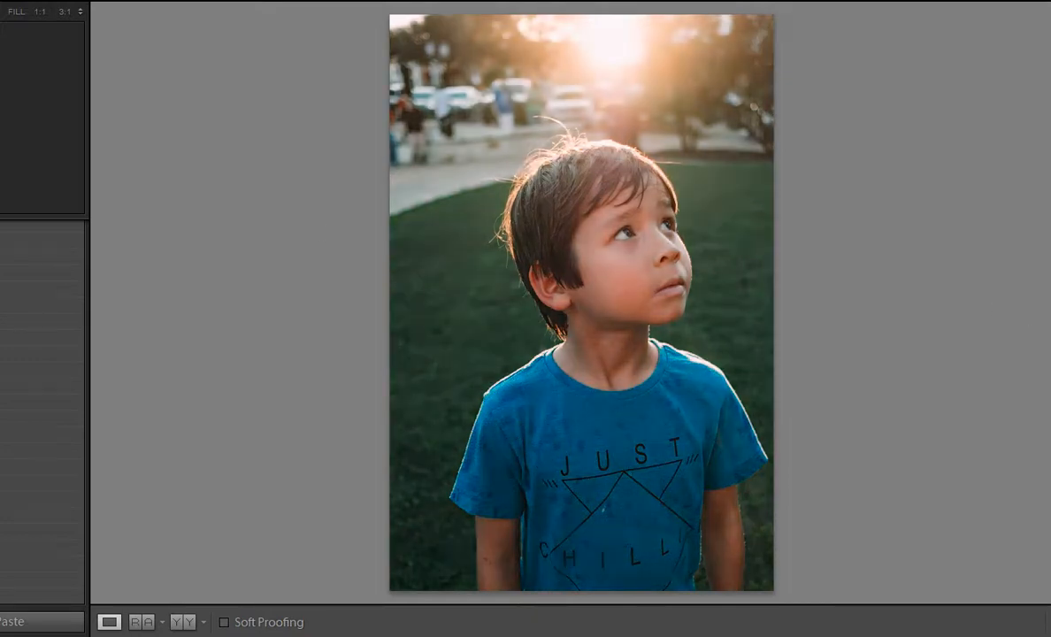
# Choose a different local adjustment effect, place a radial filter ellipse around the boy's head and chest, and finish the adjustment.
pyautogui.press('k')
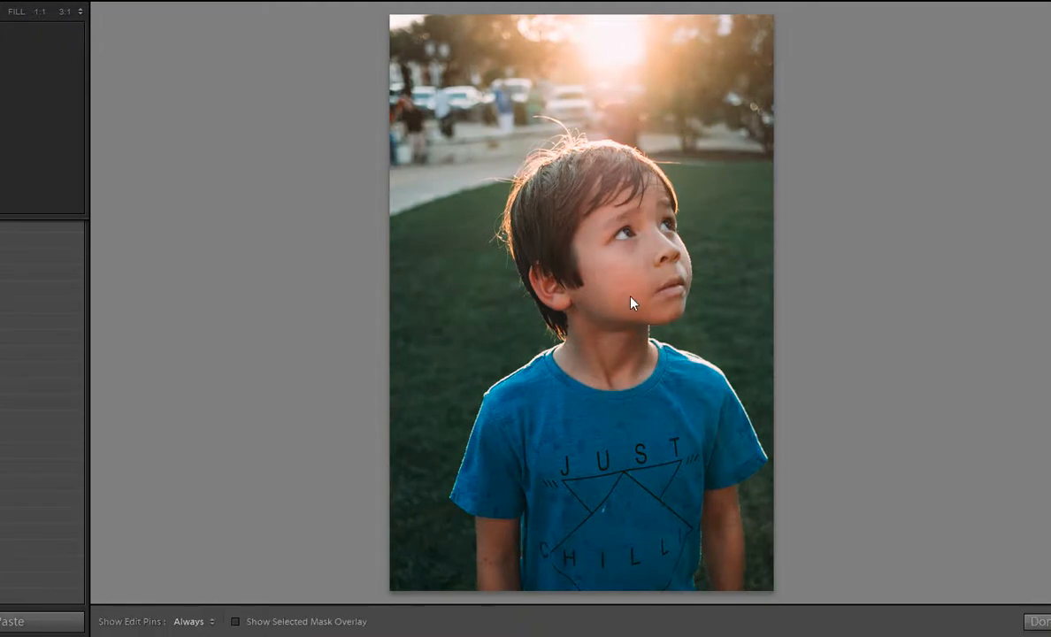
pyautogui.click(1009, 113)
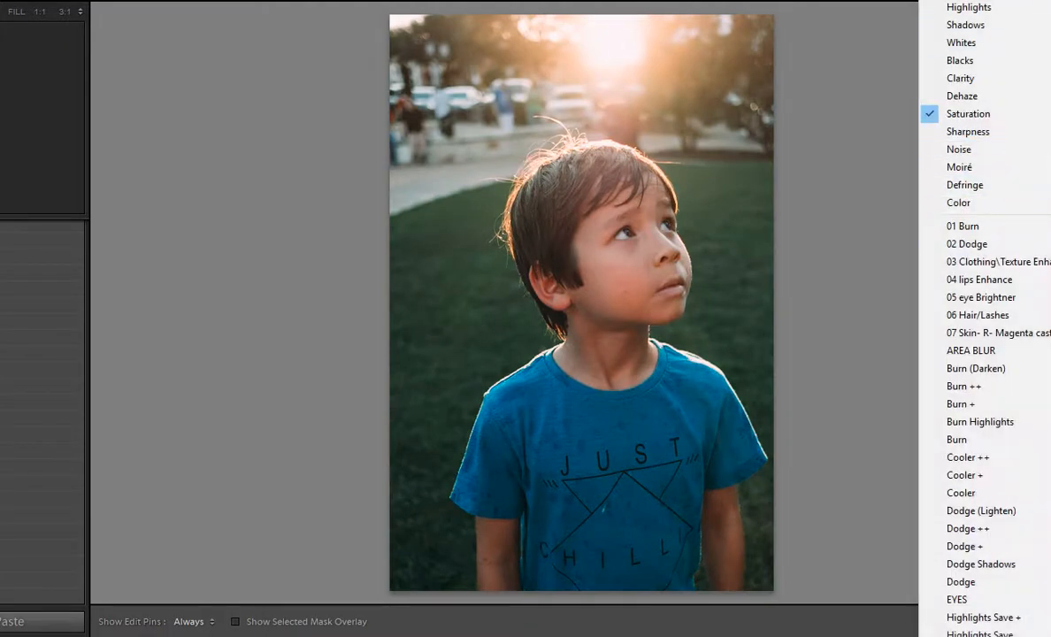
pyautogui.click(1006, 4)
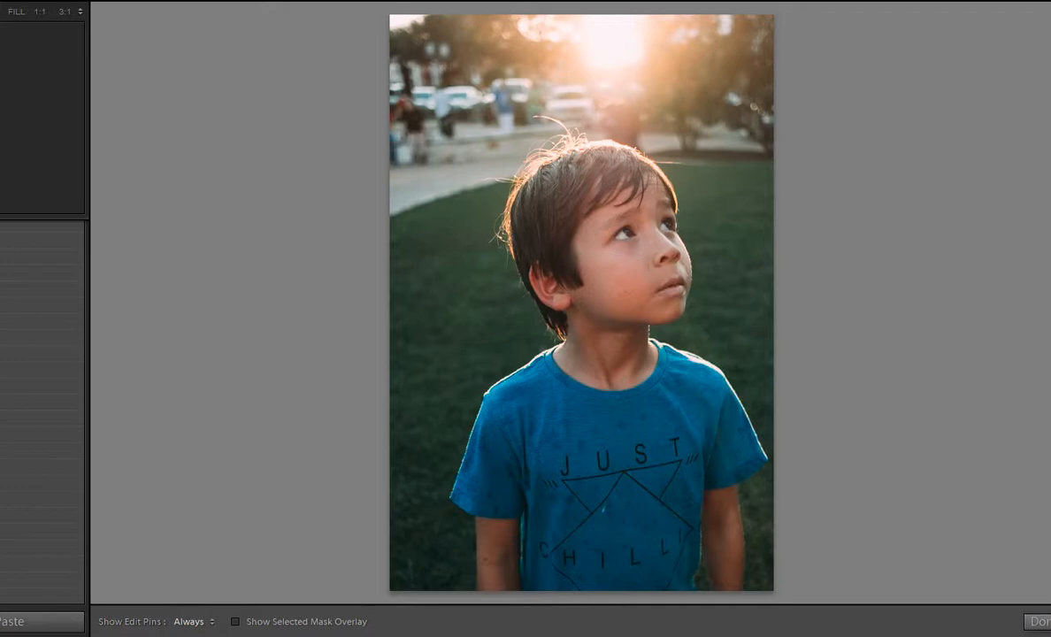
pyautogui.moveTo(575, 178); pyautogui.dragTo(721, 426)
pyautogui.moveTo(562, 136); pyautogui.dragTo(600, 244)
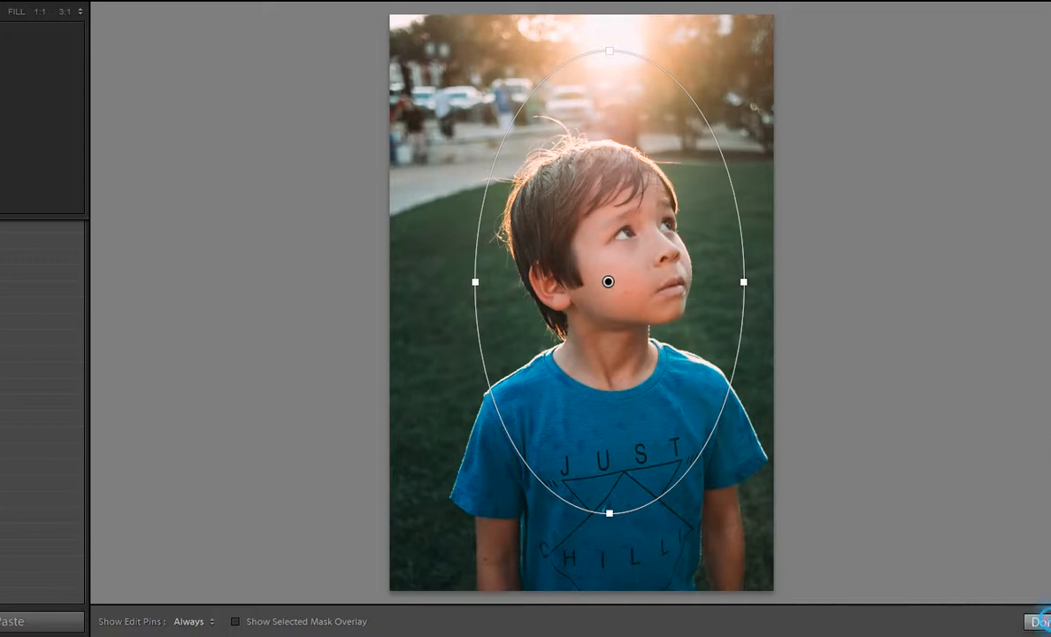
pyautogui.click(1035, 620)
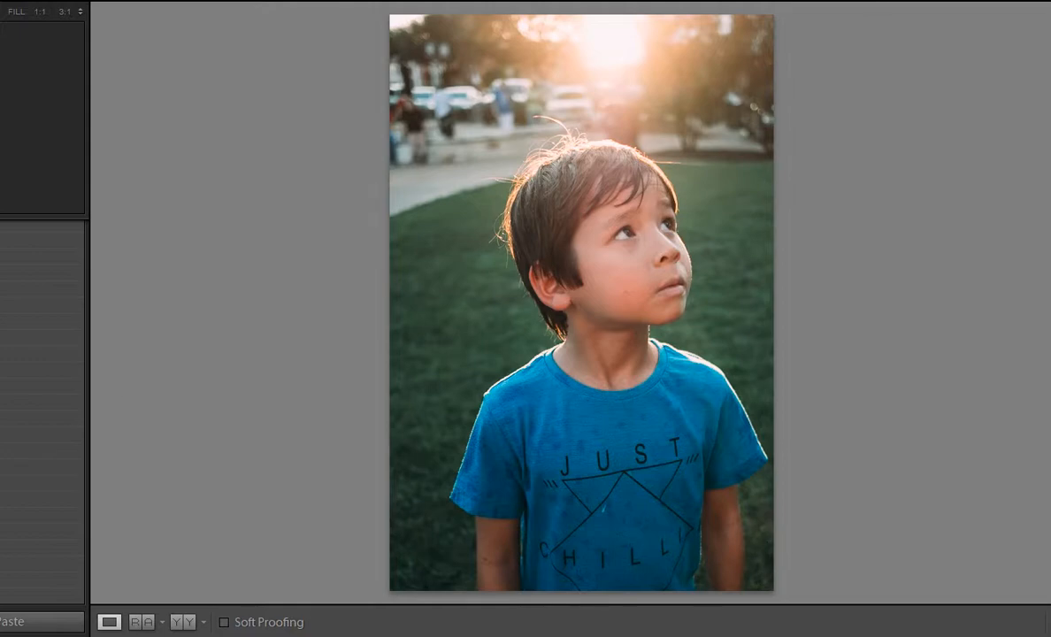
# Open the sun-flare photo of the smiling boy in the grey Nike T-shirt for developing and apply a preset to it.
pyautogui.scroll(-10, 18, 434)
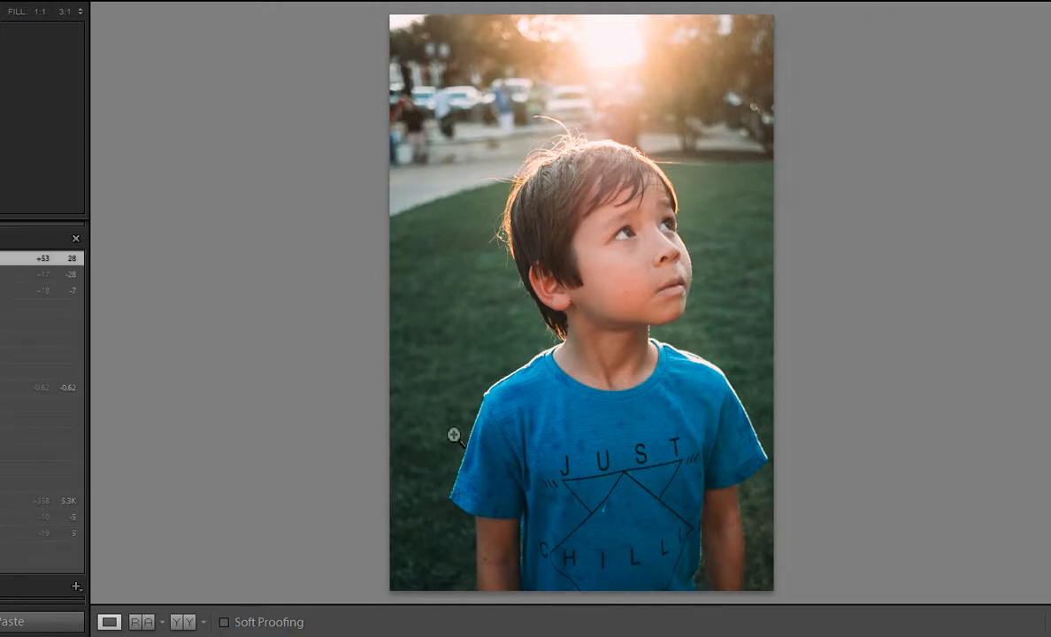
pyautogui.press('g')
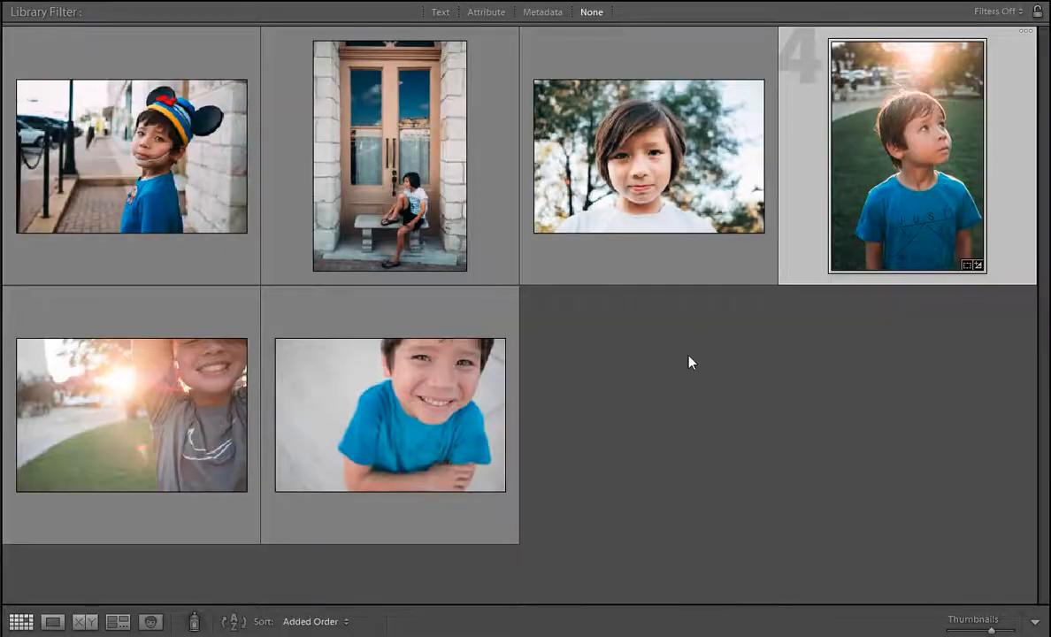
pyautogui.click(172, 419)
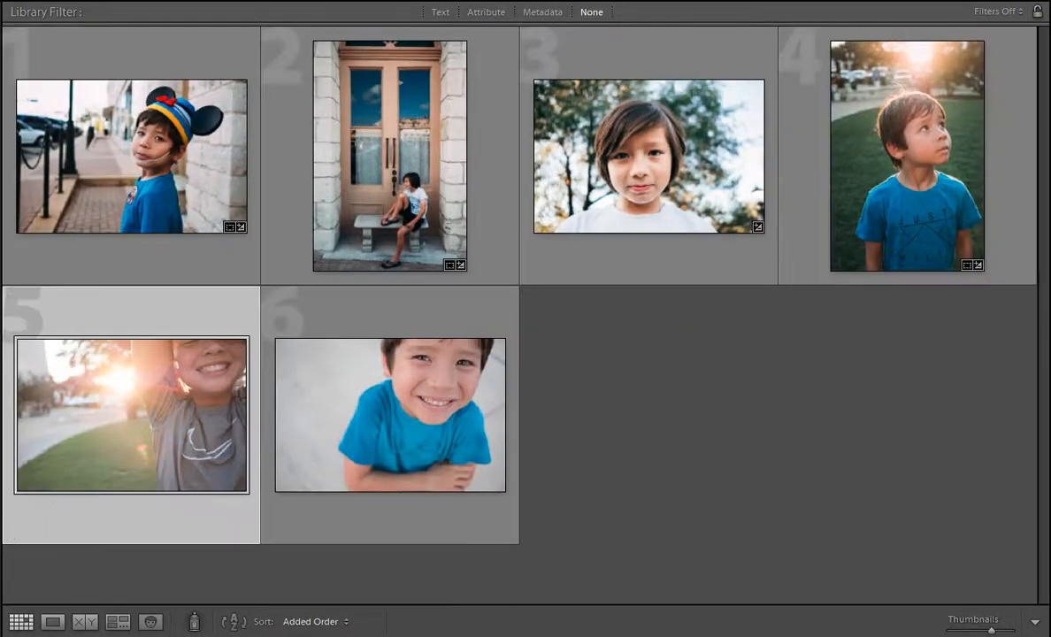
pyautogui.press('d')
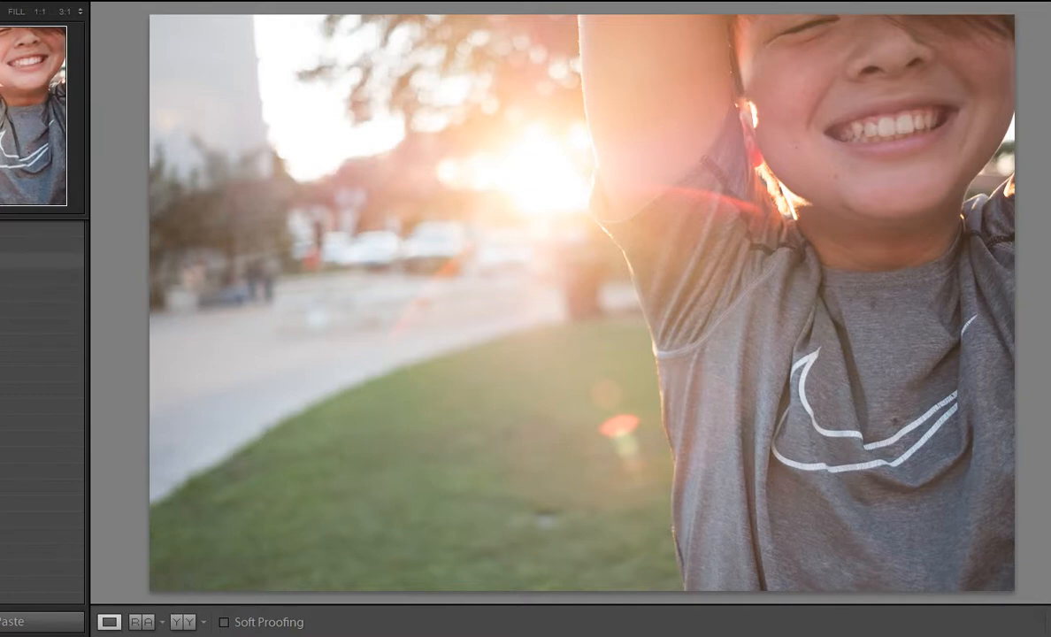
pyautogui.click(40, 243)
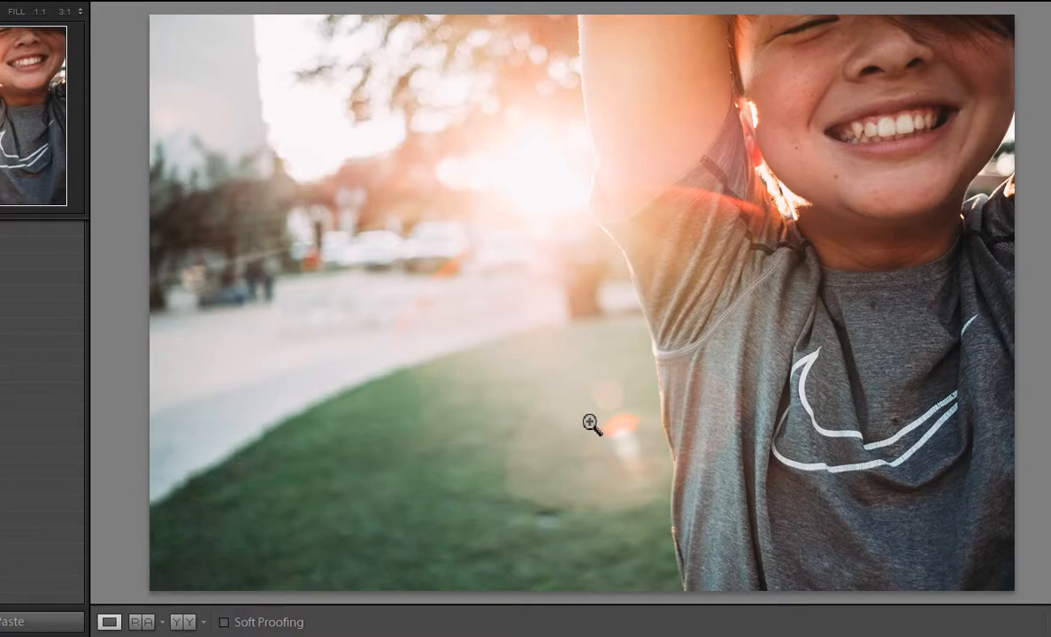
# Open the close-up of the smiling boy in the blue T-shirt on pale pavement for developing.
pyautogui.press('g')
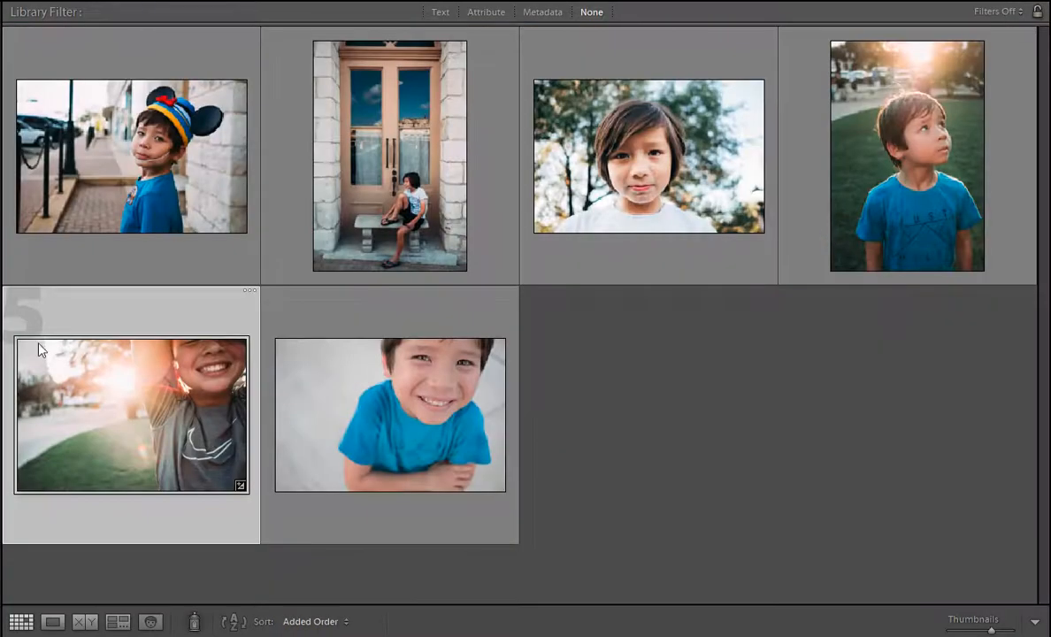
pyautogui.press('d')
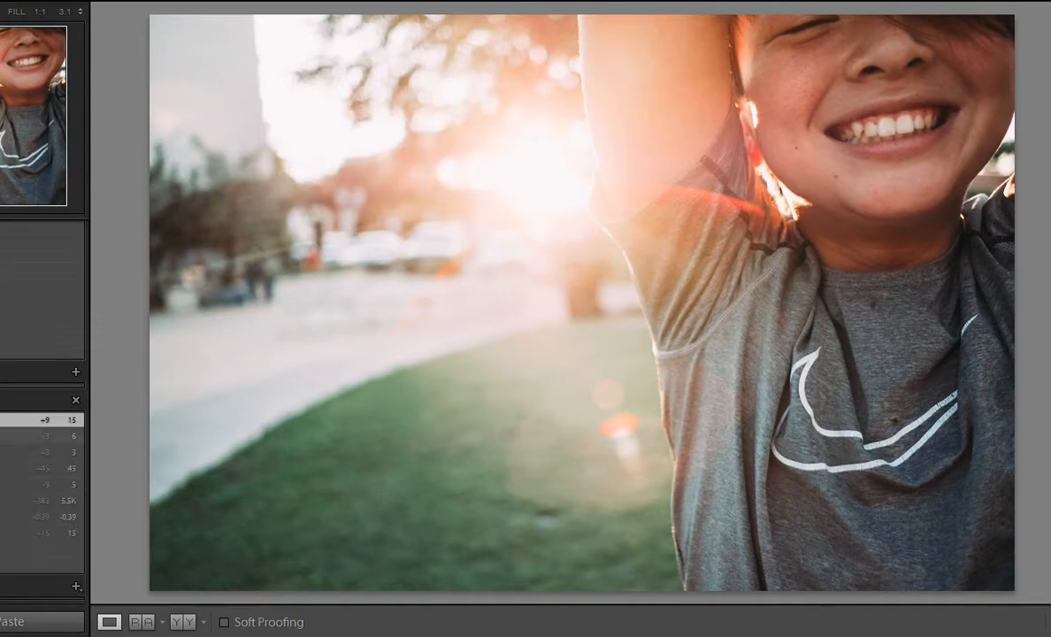
pyautogui.press('g')
pyautogui.click(464, 376)
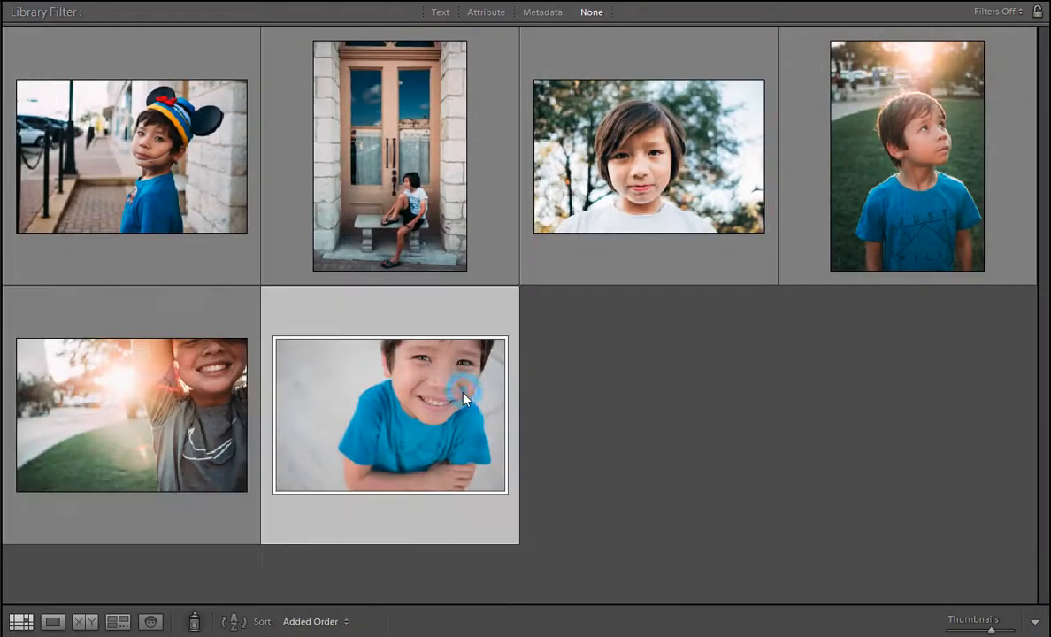
pyautogui.press('e')
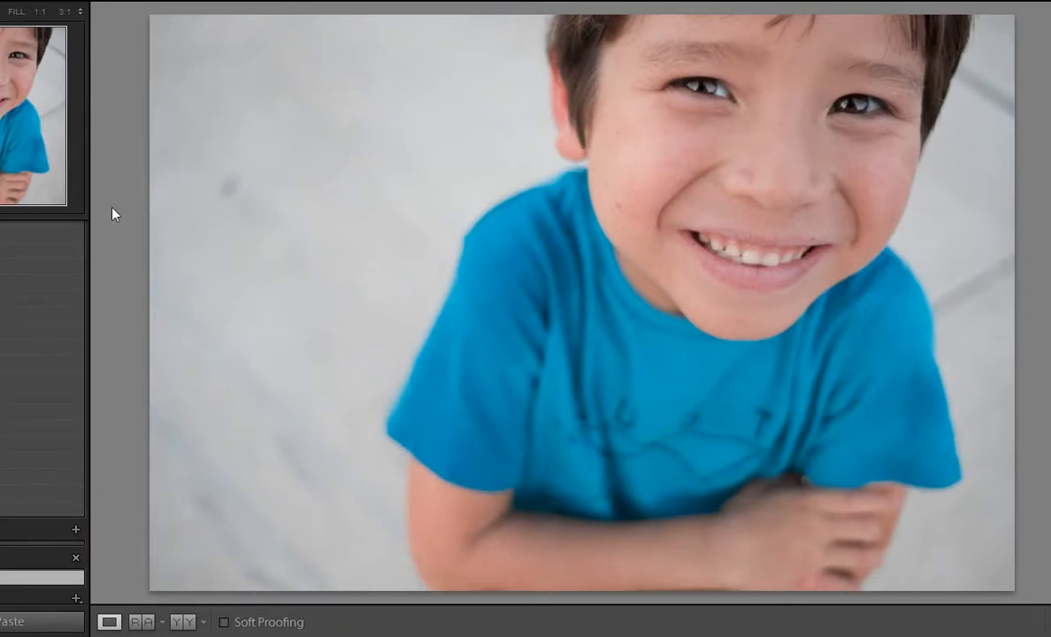
# Compare two neighbouring presets on the close-up portrait and apply the one with the cooler background tone.
pyautogui.click(2, 314)
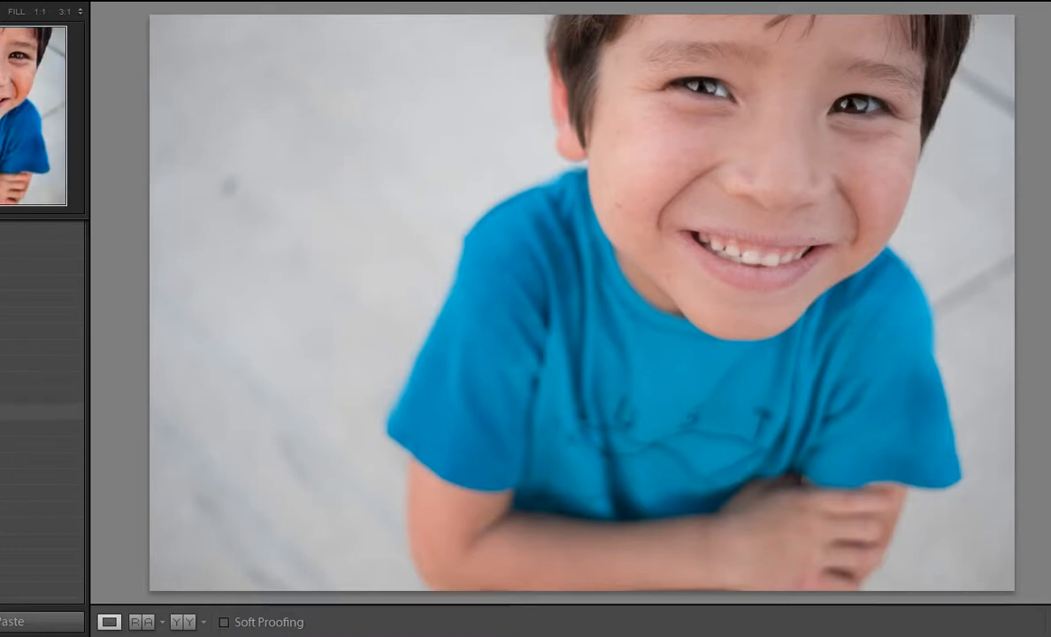
pyautogui.click(10, 412)
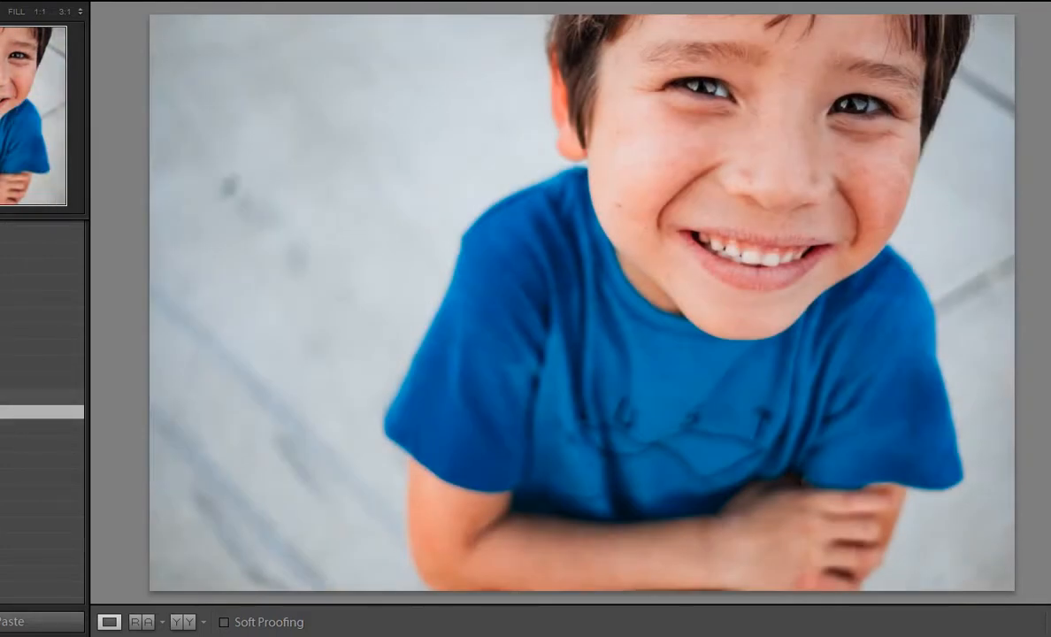
pyautogui.click(35, 395)
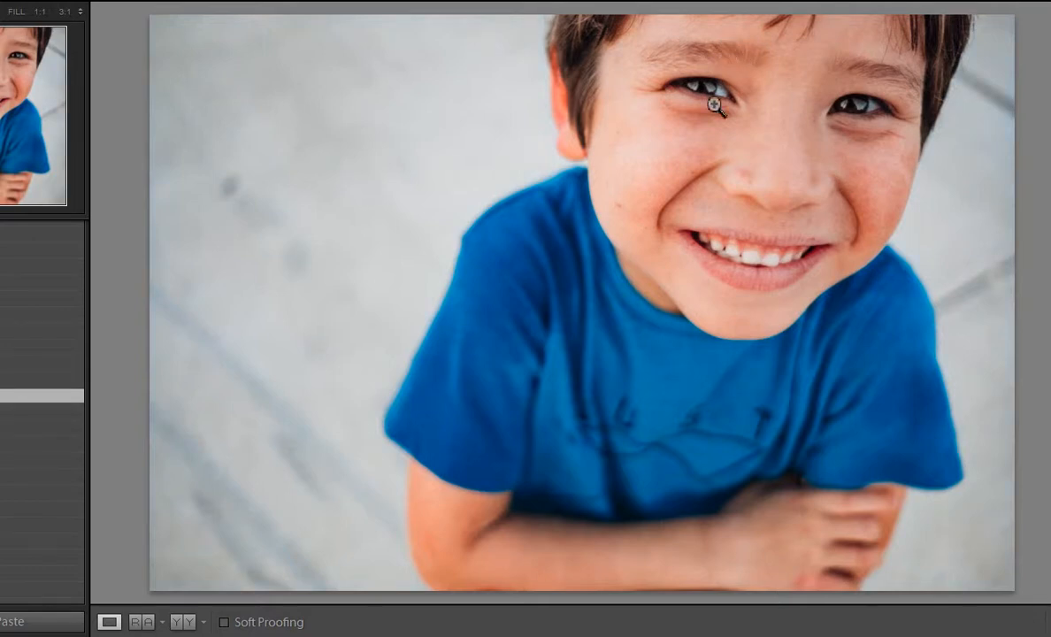
pyautogui.click(35, 412)
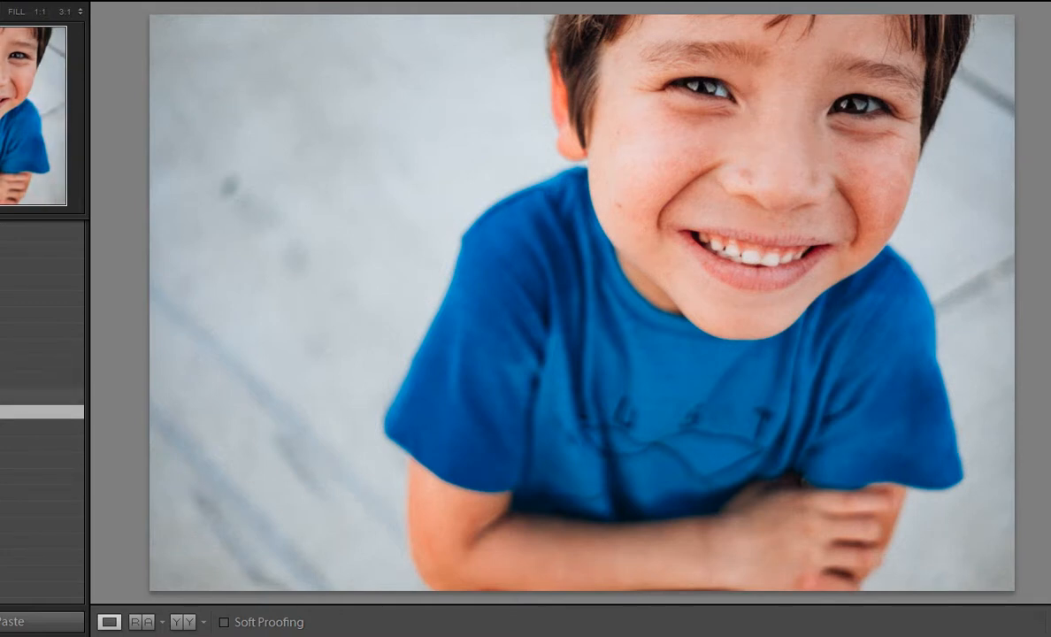
pyautogui.click(45, 394)
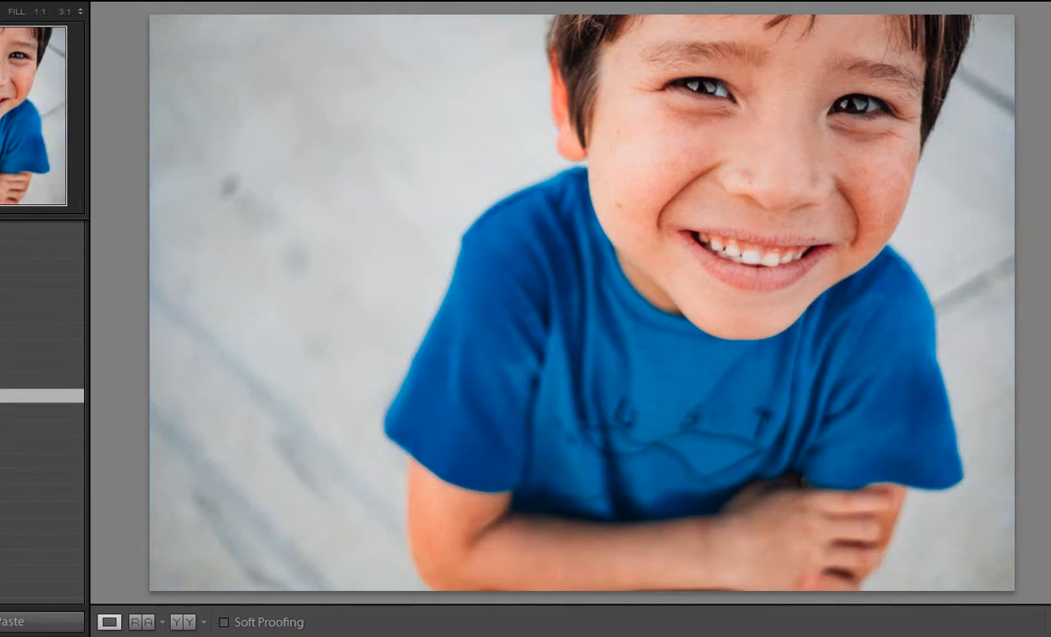
pyautogui.click(44, 412)
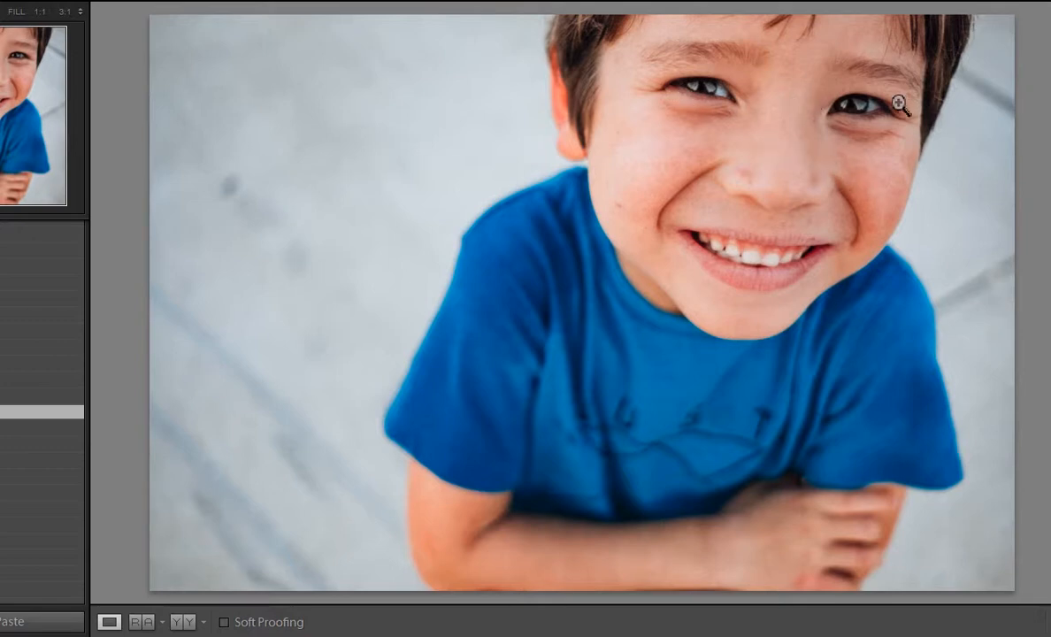
# Undo the accidental black-and-white conversion and brush a local adjustment over the iris of the boy's eye on the photo's right side.
pyautogui.press('k')
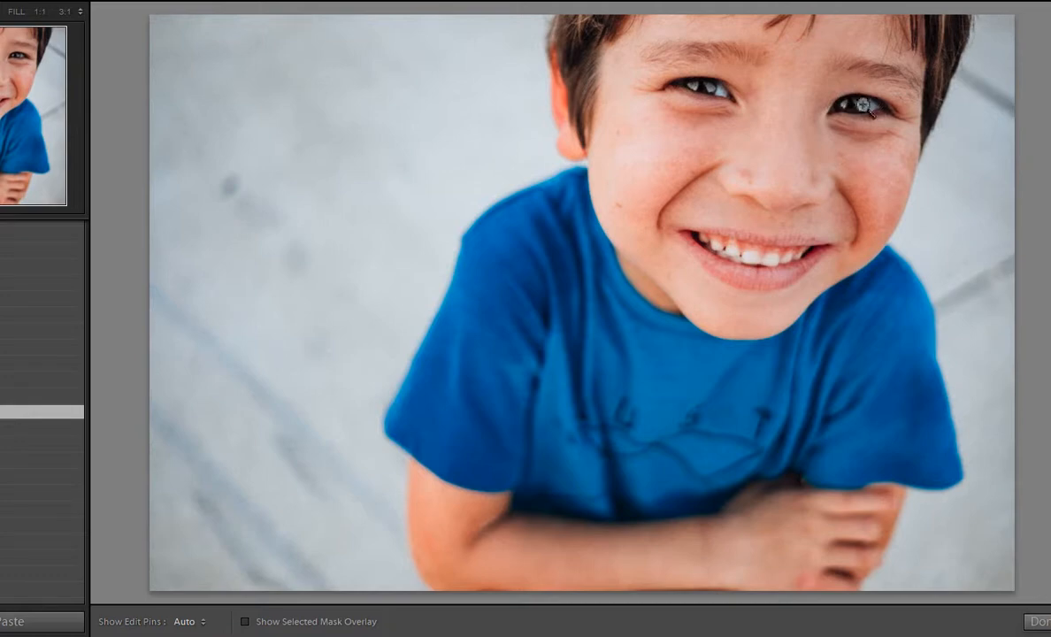
pyautogui.press('v')
pyautogui.hotkey('ctrl', 'z')
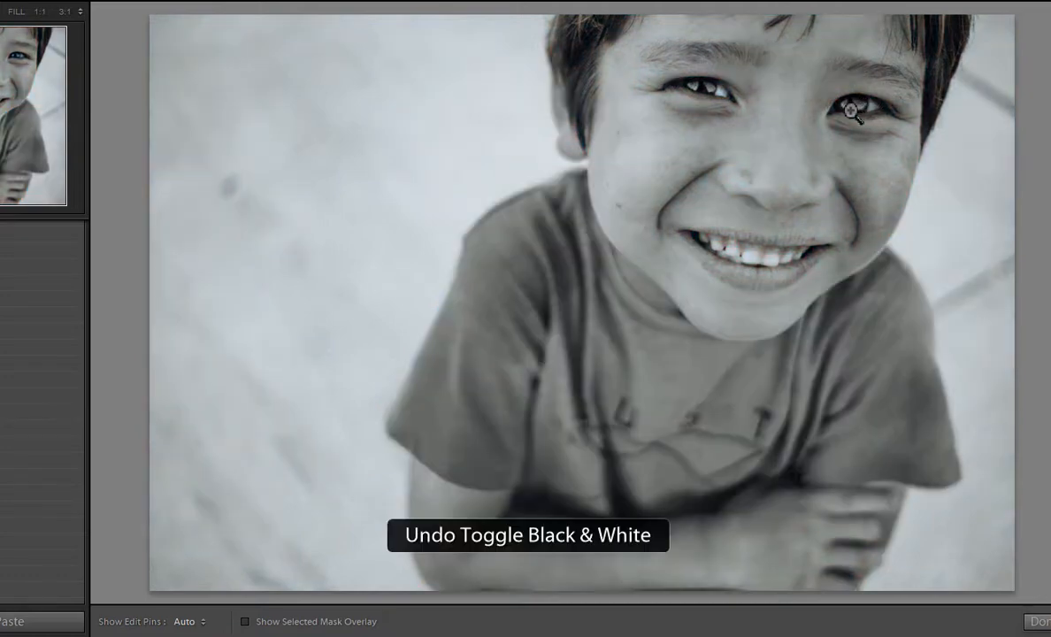
pyautogui.click(851, 108)
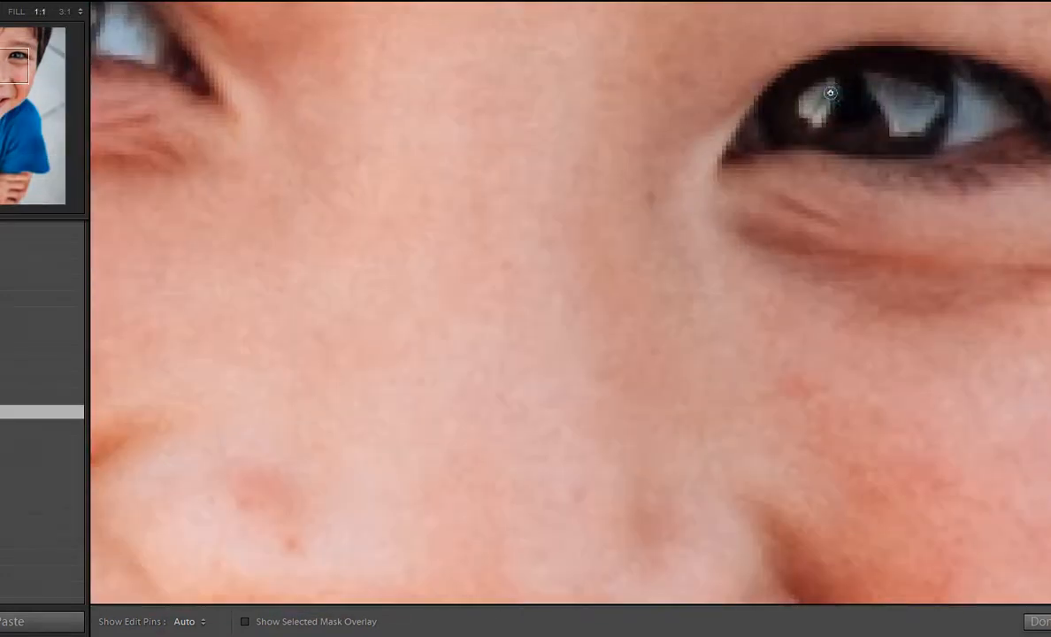
pyautogui.press('h')
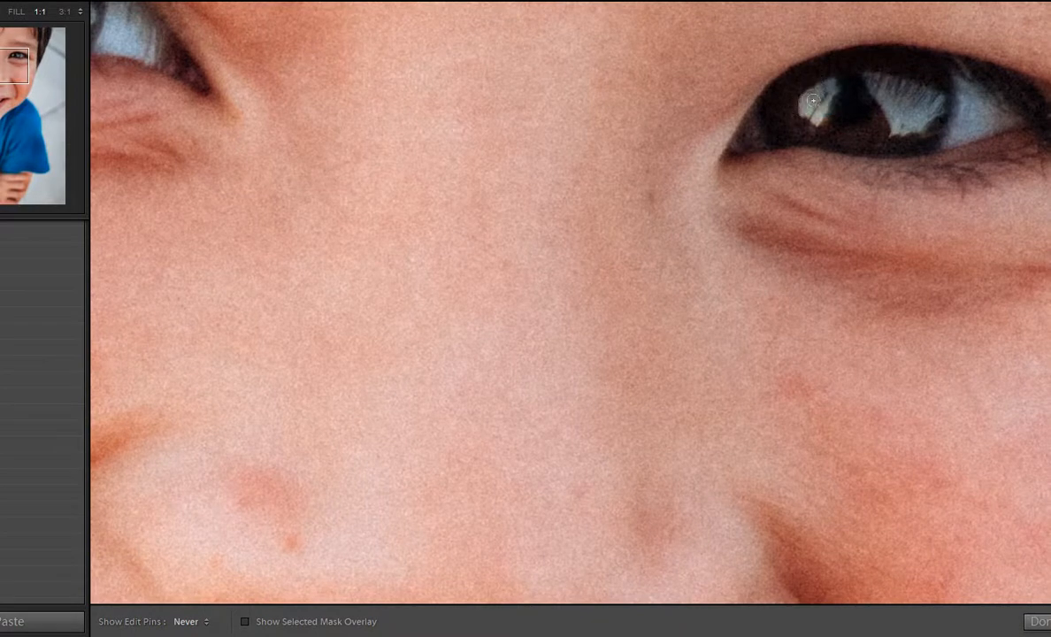
pyautogui.press('h')
pyautogui.press('h')
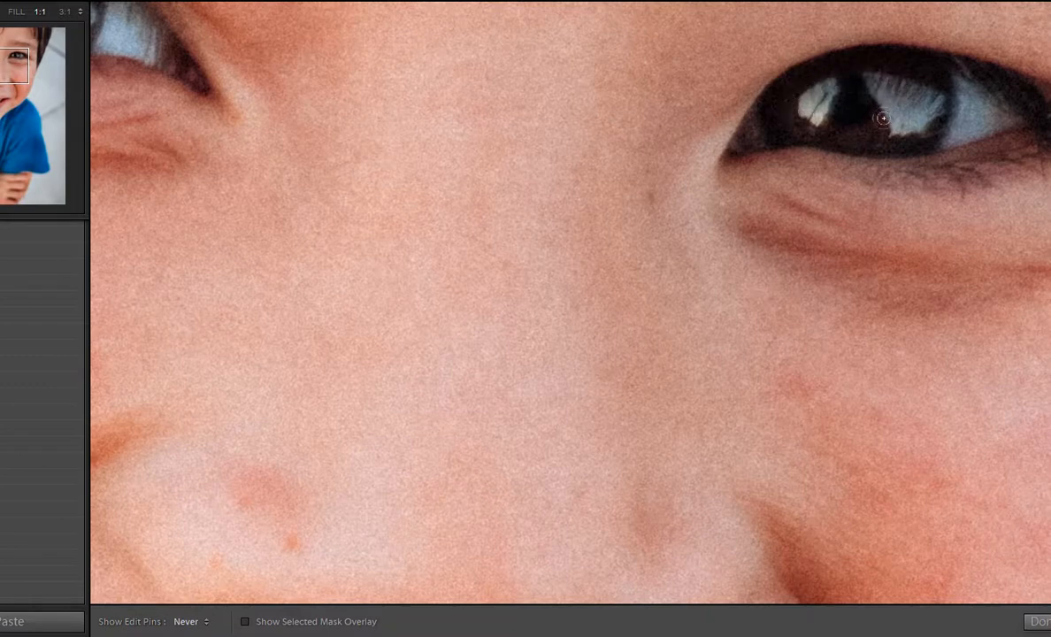
pyautogui.press('h')
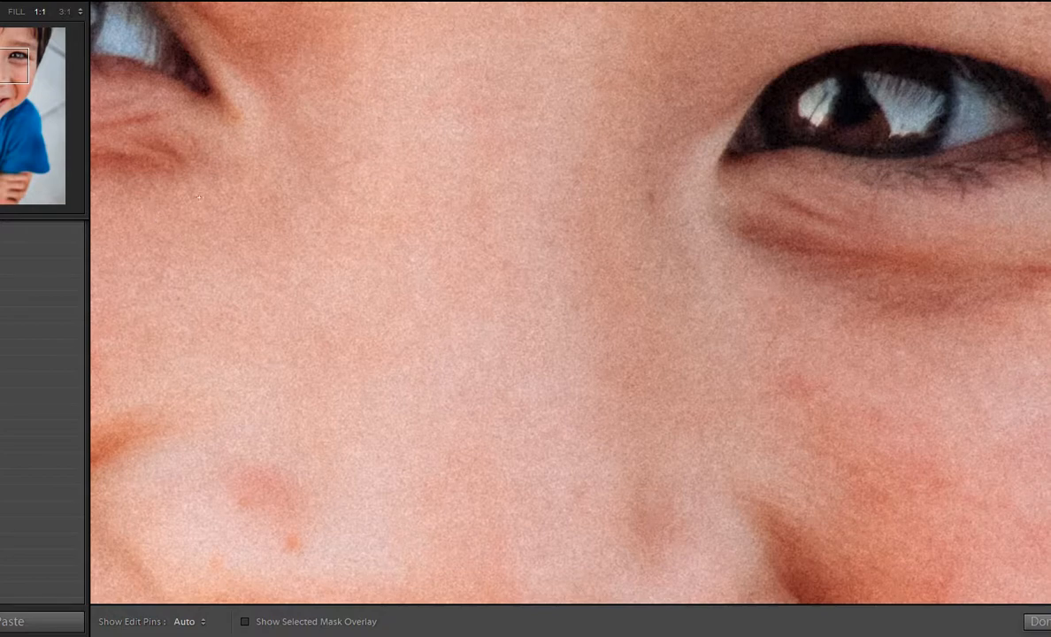
# Brush the same eye adjustment over the iris of the boy's other eye.
pyautogui.moveTo(230, 220); pyautogui.dragTo(540, 366)
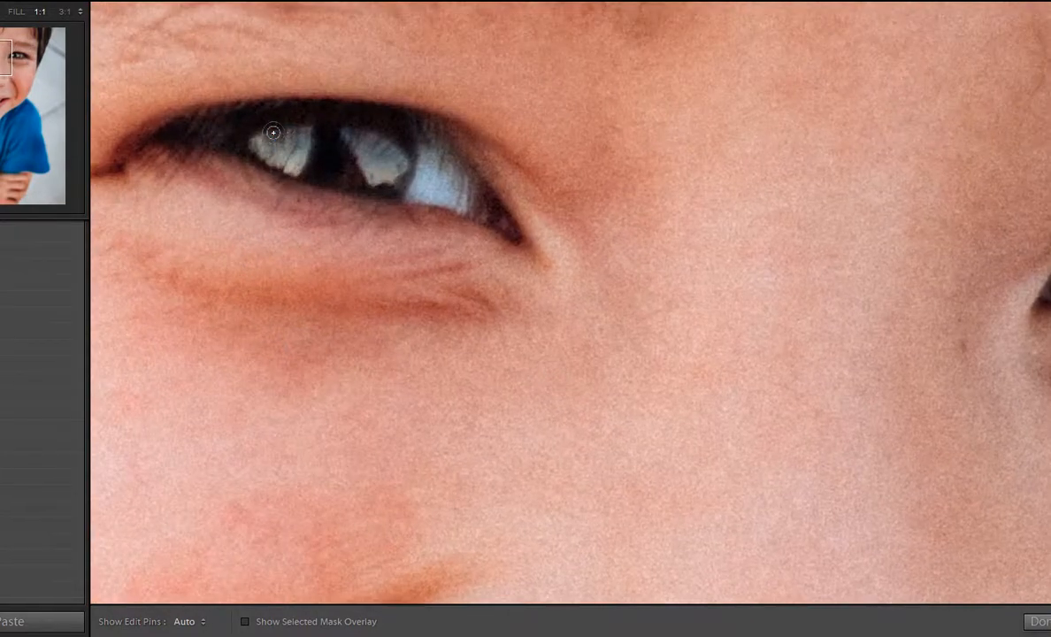
pyautogui.press('h')
pyautogui.press('h')
pyautogui.press('h')
pyautogui.click(352, 141)
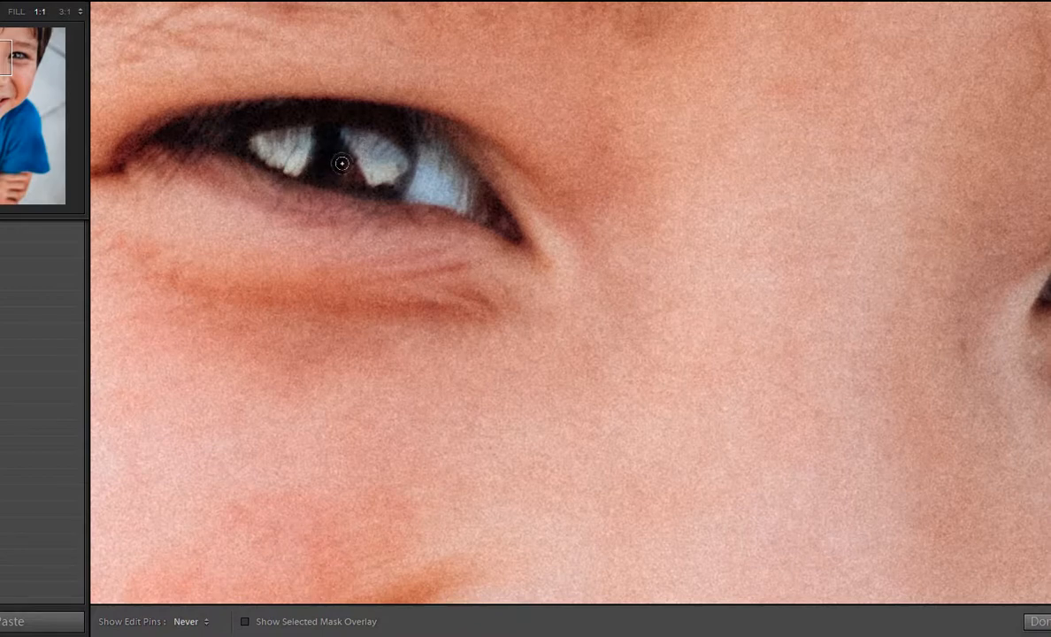
pyautogui.press('h')
pyautogui.click(445, 174)
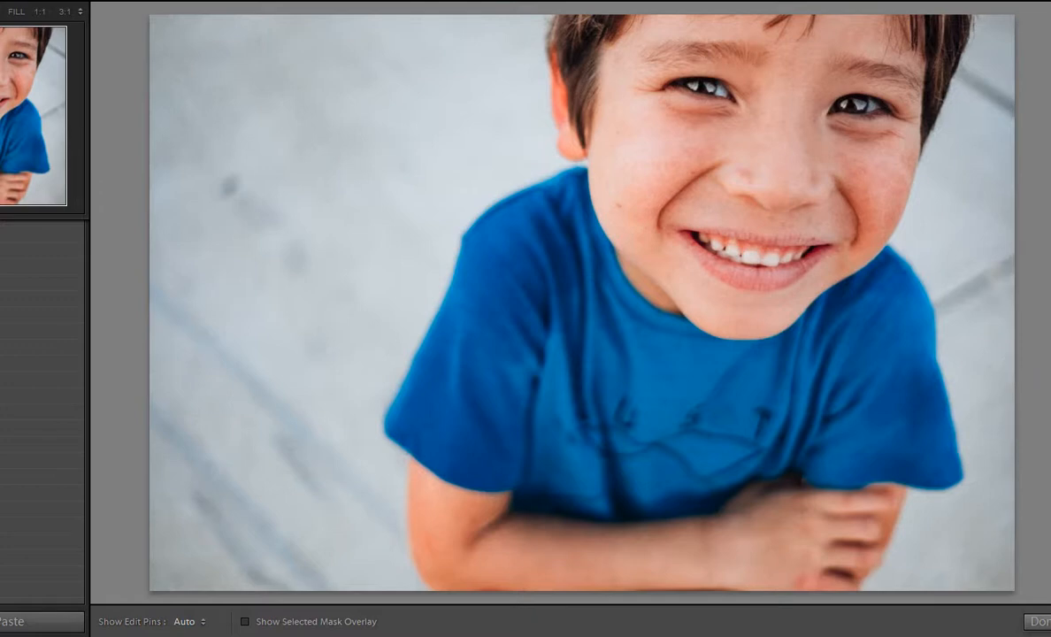
# Choose a different effect for the Adjustment Brush and paint it over the boy's lower lip.
pyautogui.click(1049, 226)
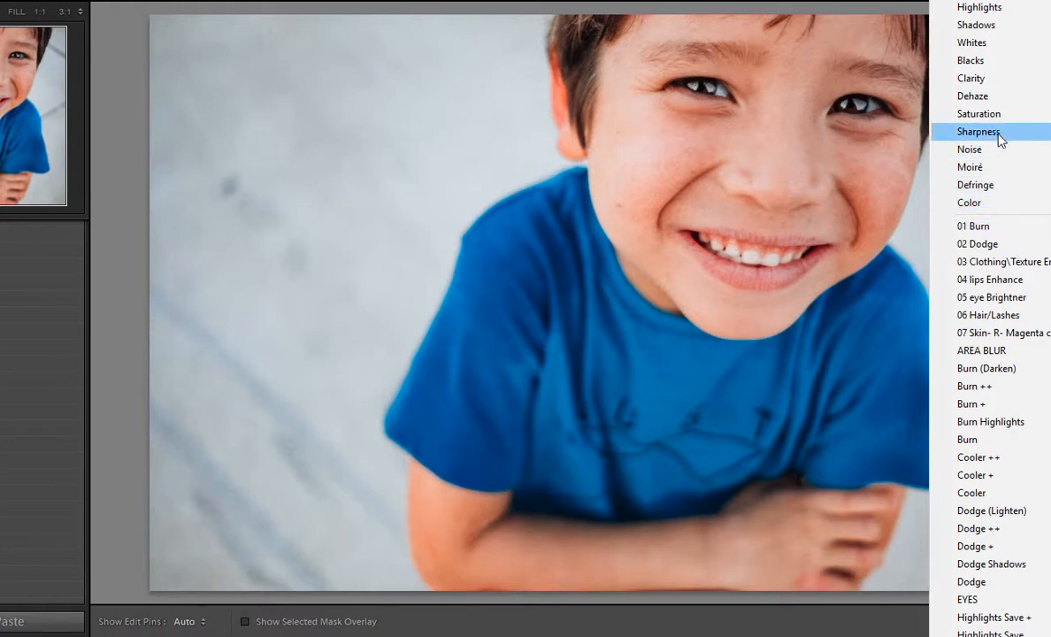
pyautogui.click(1003, 80)
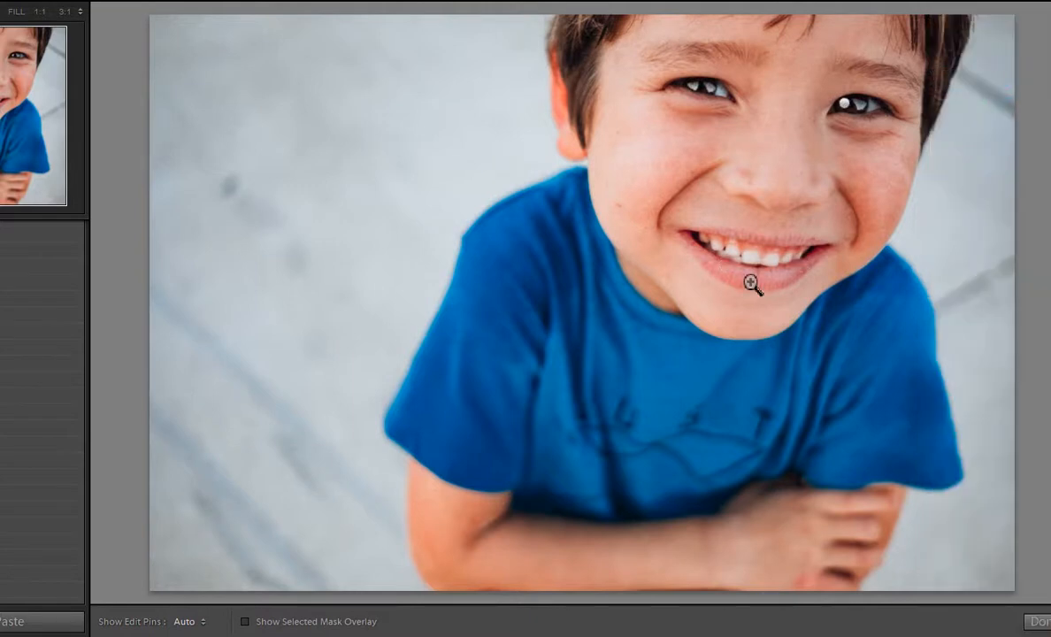
pyautogui.press('z')
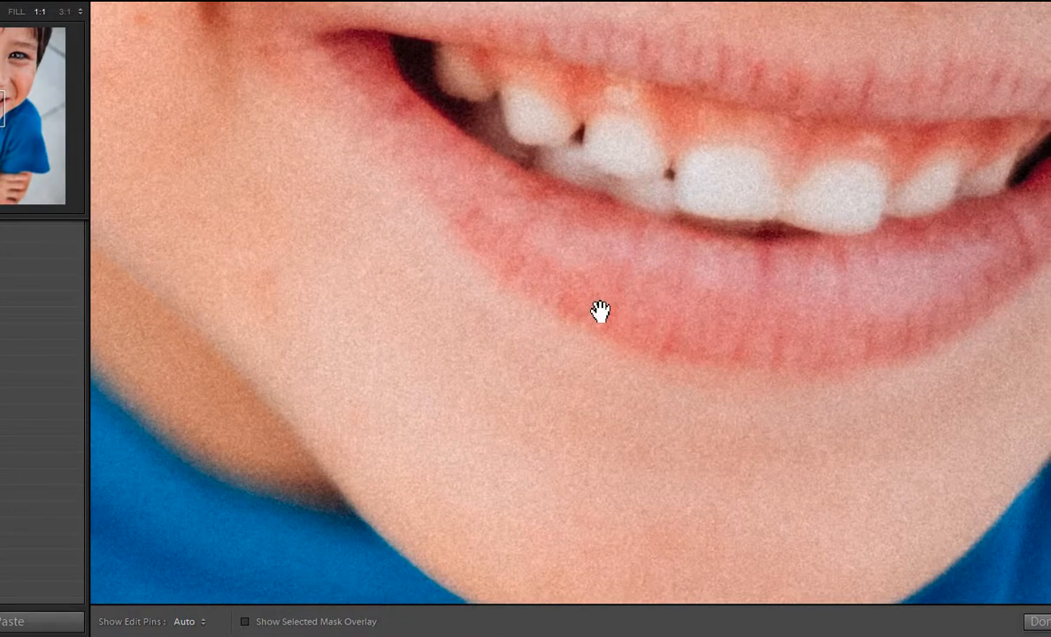
pyautogui.press('z')
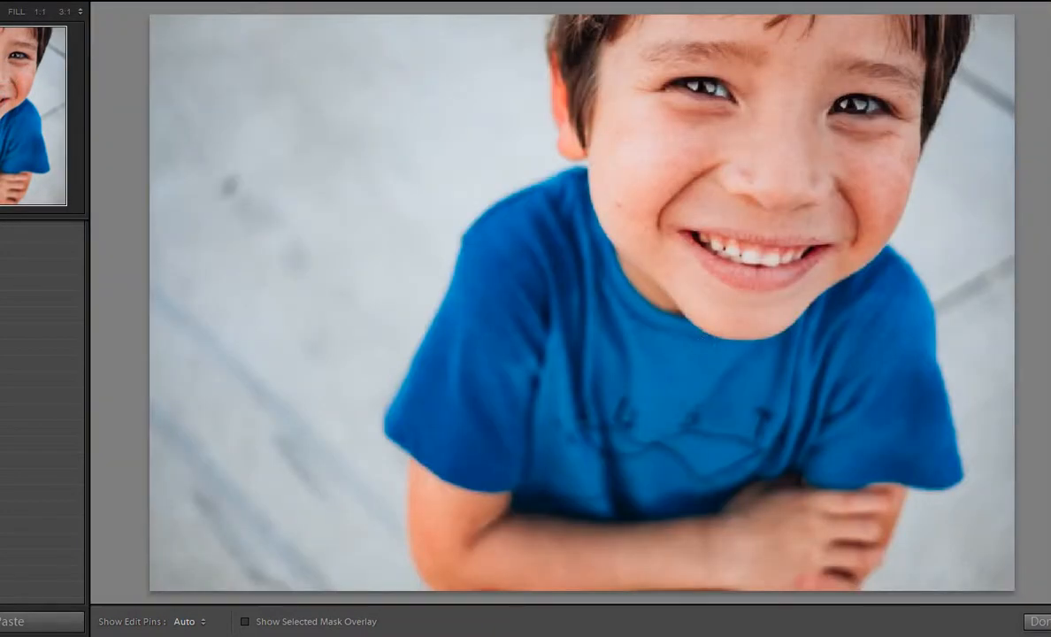
pyautogui.click(753, 283)
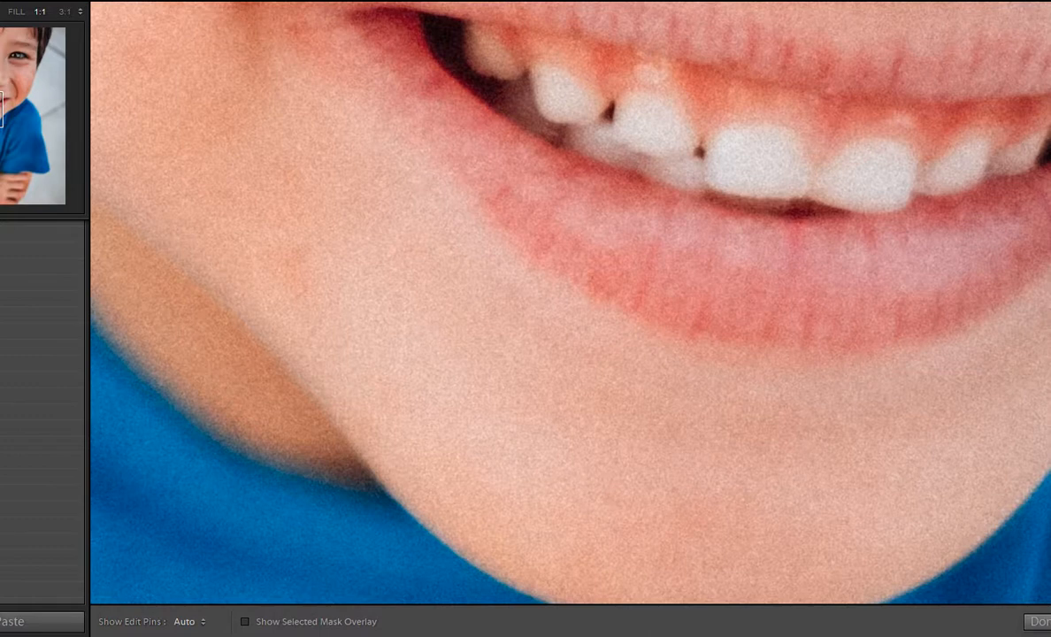
pyautogui.press('h')
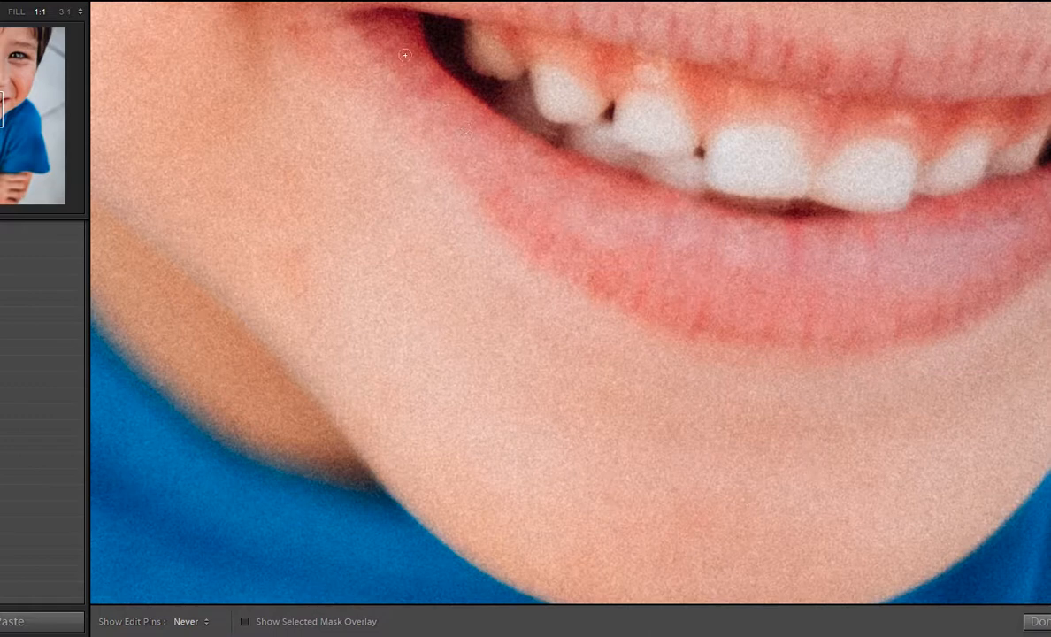
pyautogui.press('h')
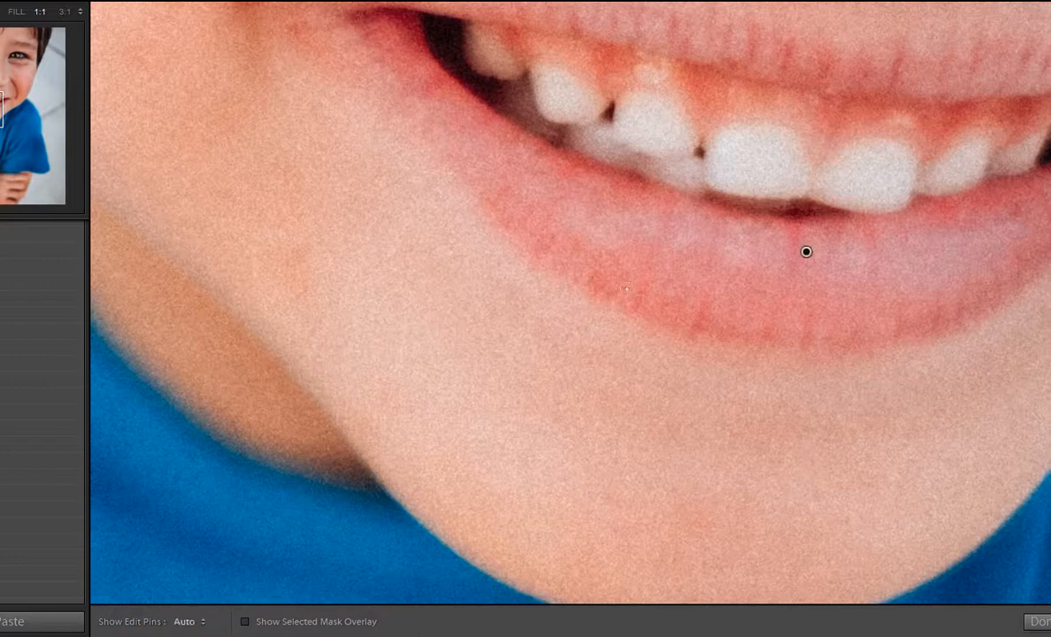
pyautogui.press('h')
pyautogui.click(640, 299)
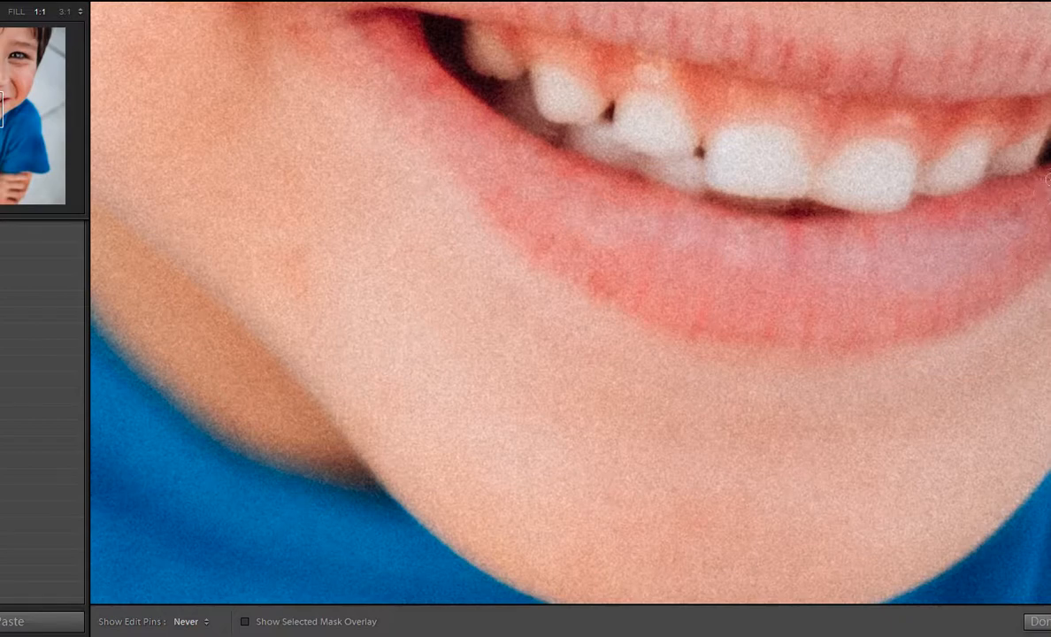
pyautogui.press('h')
pyautogui.press('h')
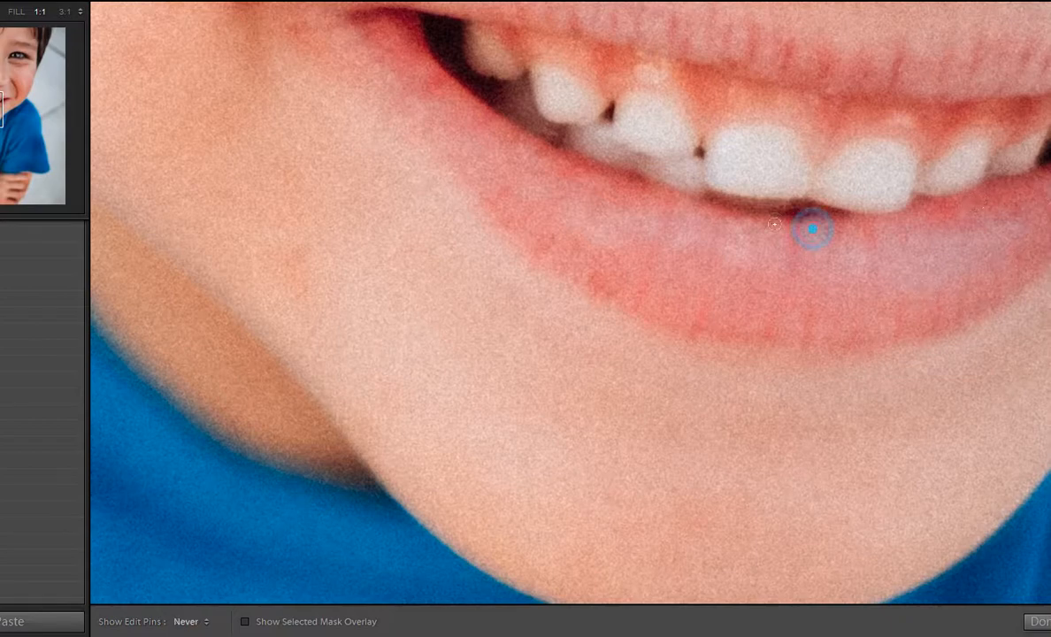
pyautogui.press('h')
# Extend the lip adjustment over the boy's upper lip with the brush and return to the library's photo grid.
pyautogui.moveTo(799, 312); pyautogui.dragTo(793, 394)
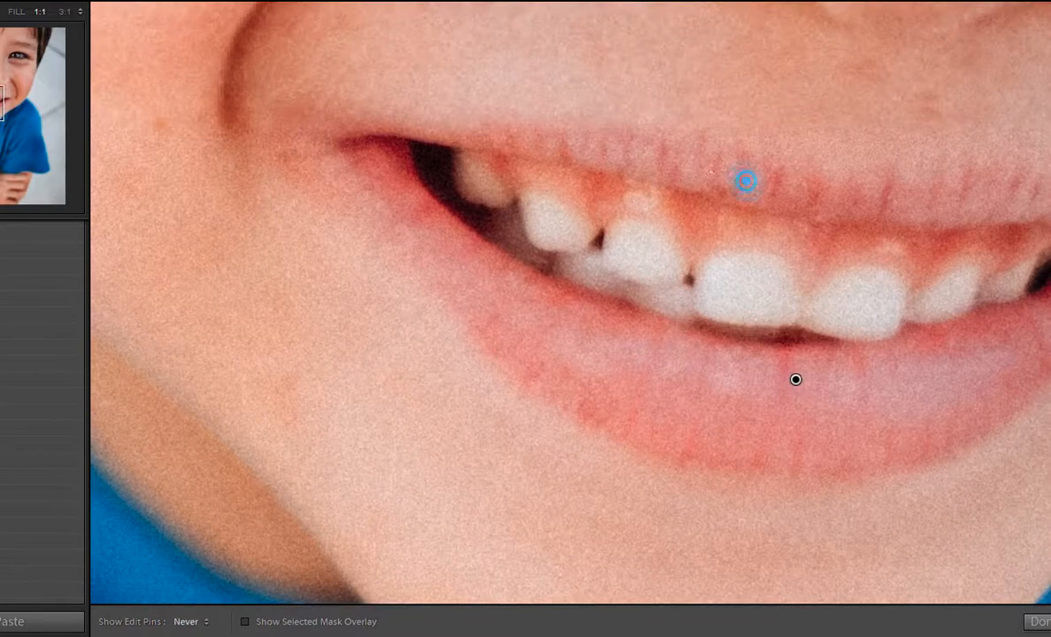
pyautogui.press('h')
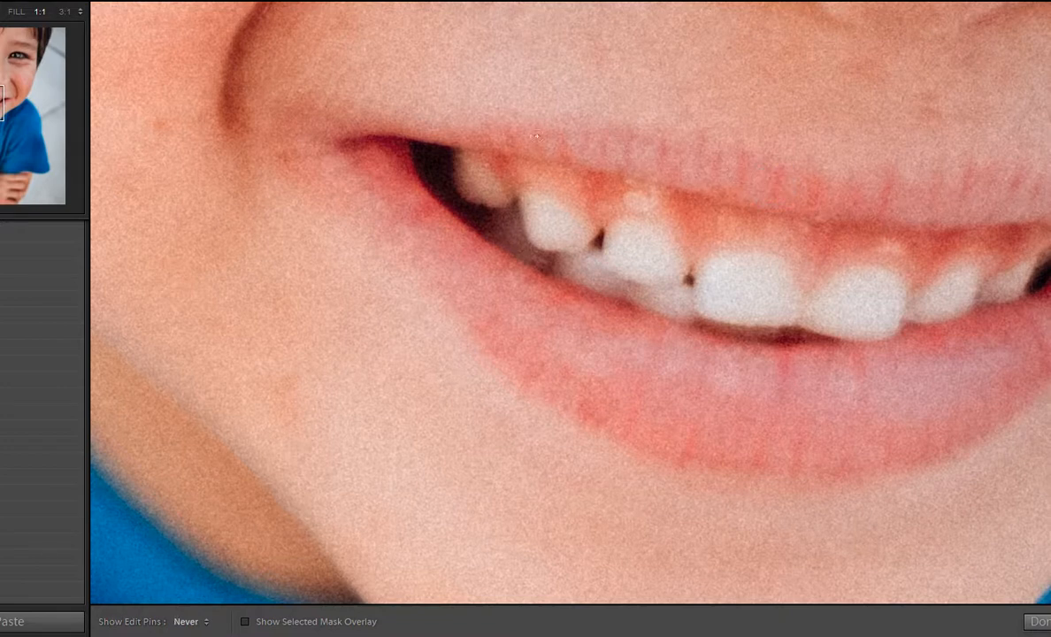
pyautogui.press('h')
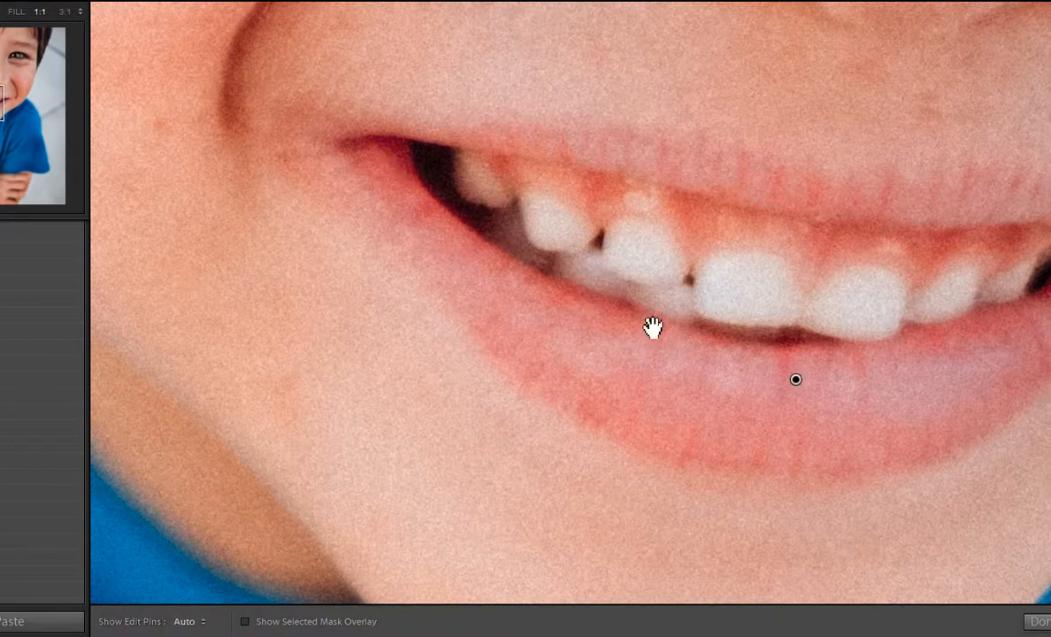
pyautogui.press('z')
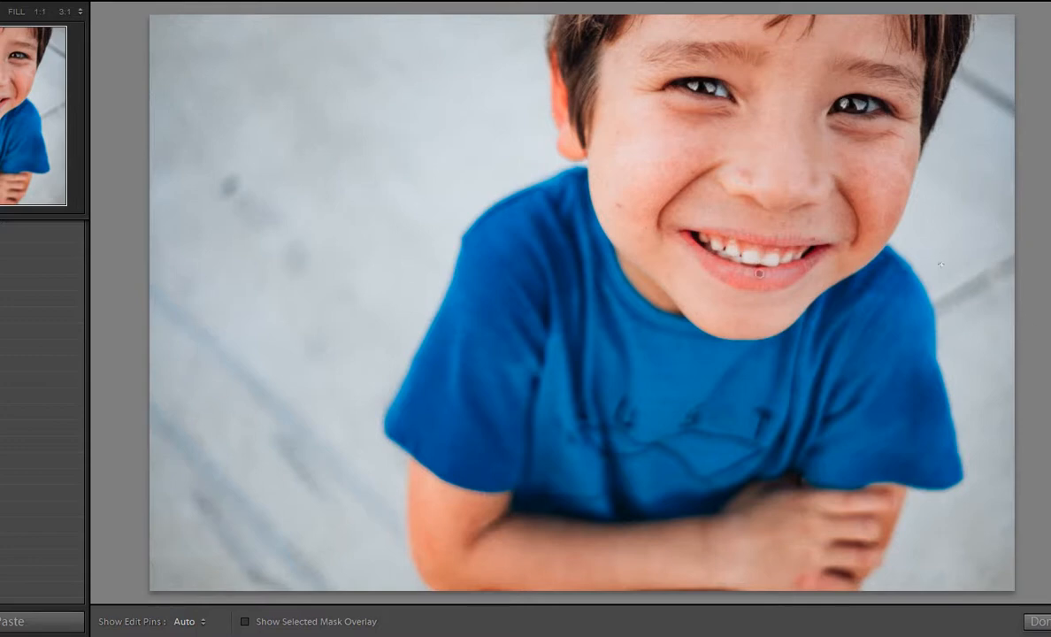
pyautogui.click(809, 232)
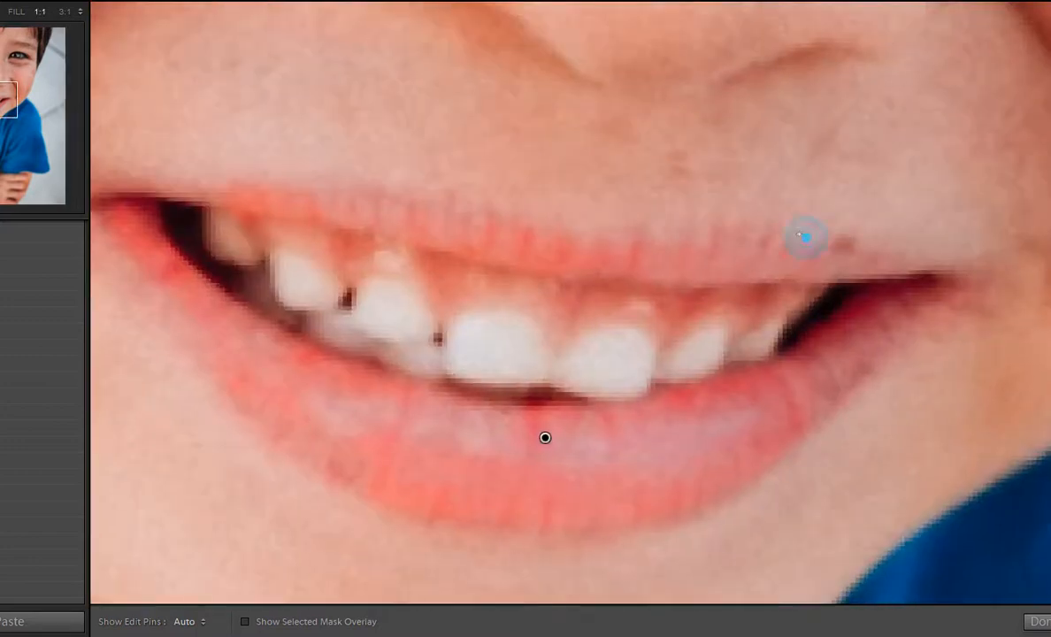
pyautogui.click(590, 197)
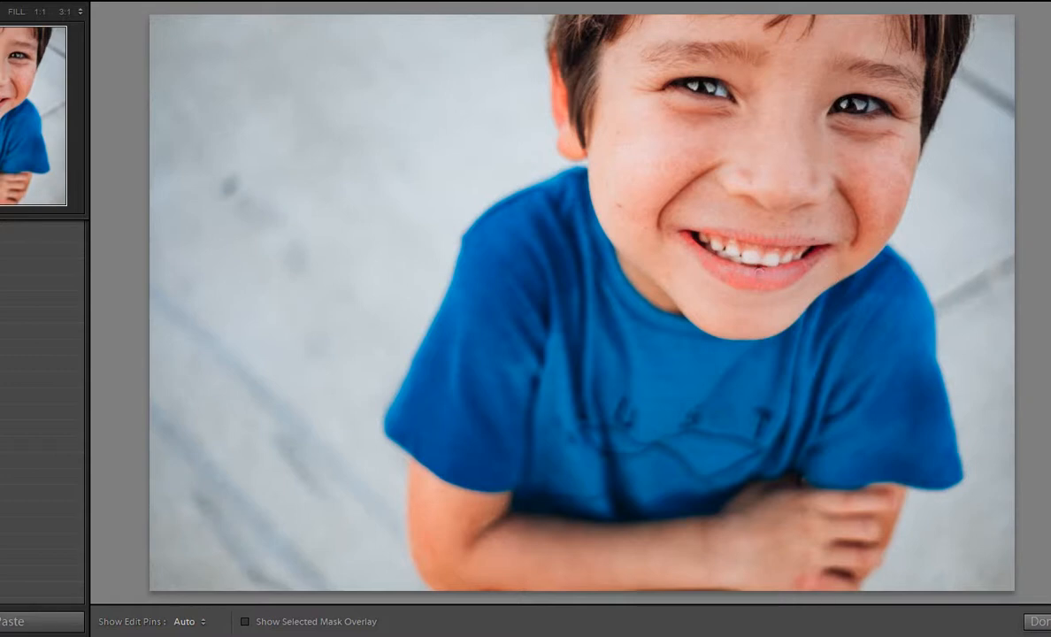
pyautogui.press('k')
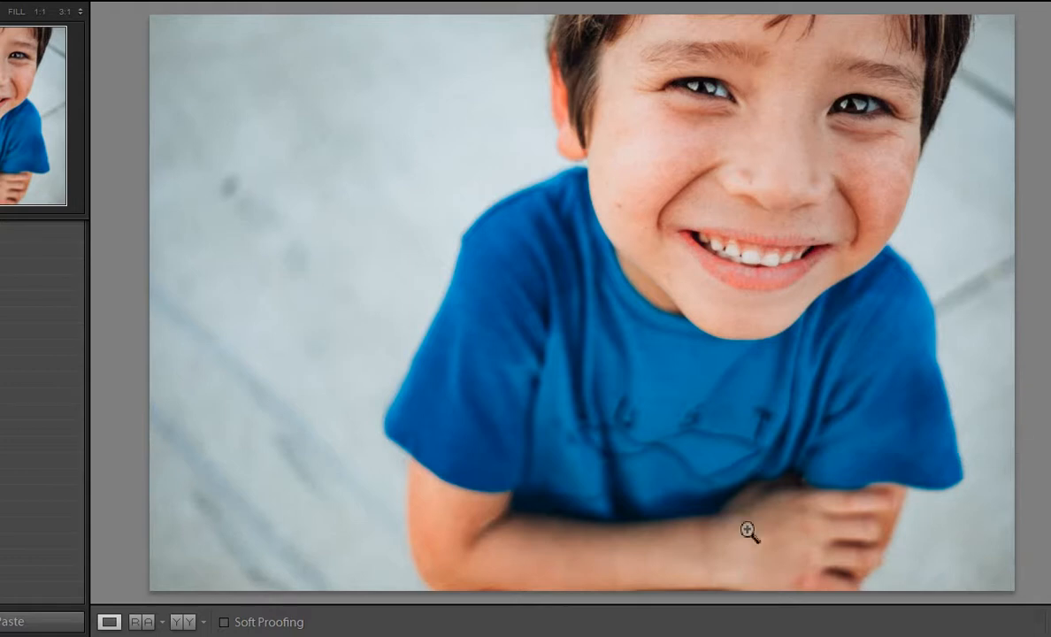
pyautogui.press('g')
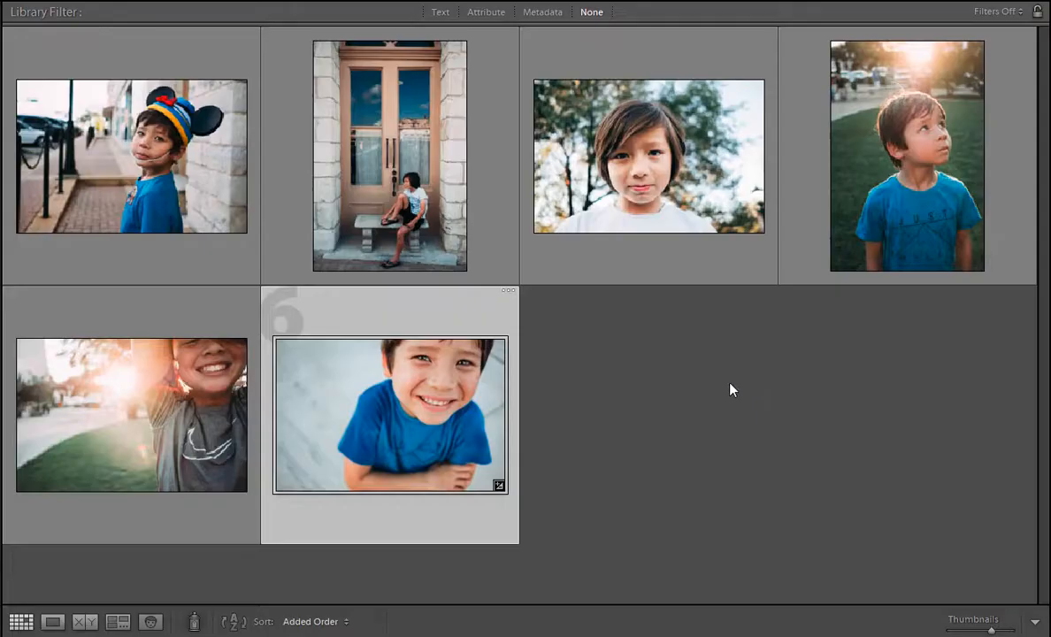